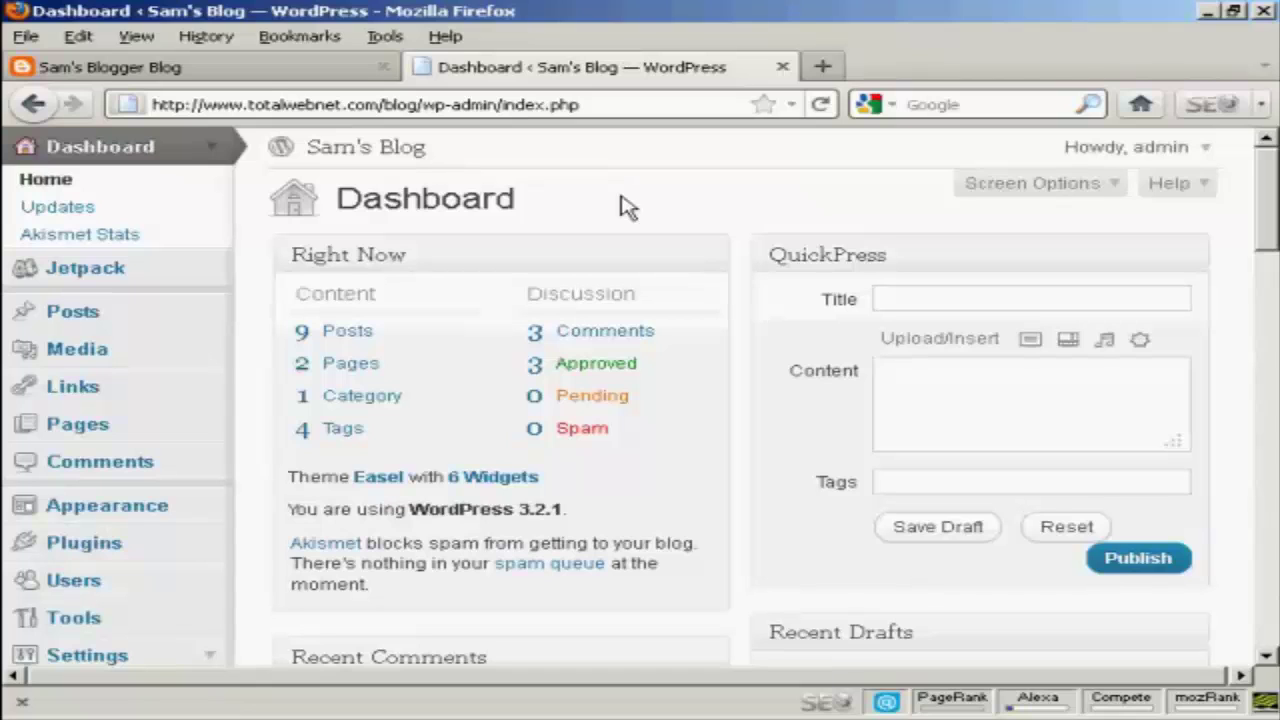
Check the Blogger post, then open WordPress's Tools > Import importer list
{"action": "left_click", "coordinate": [255, 75]}
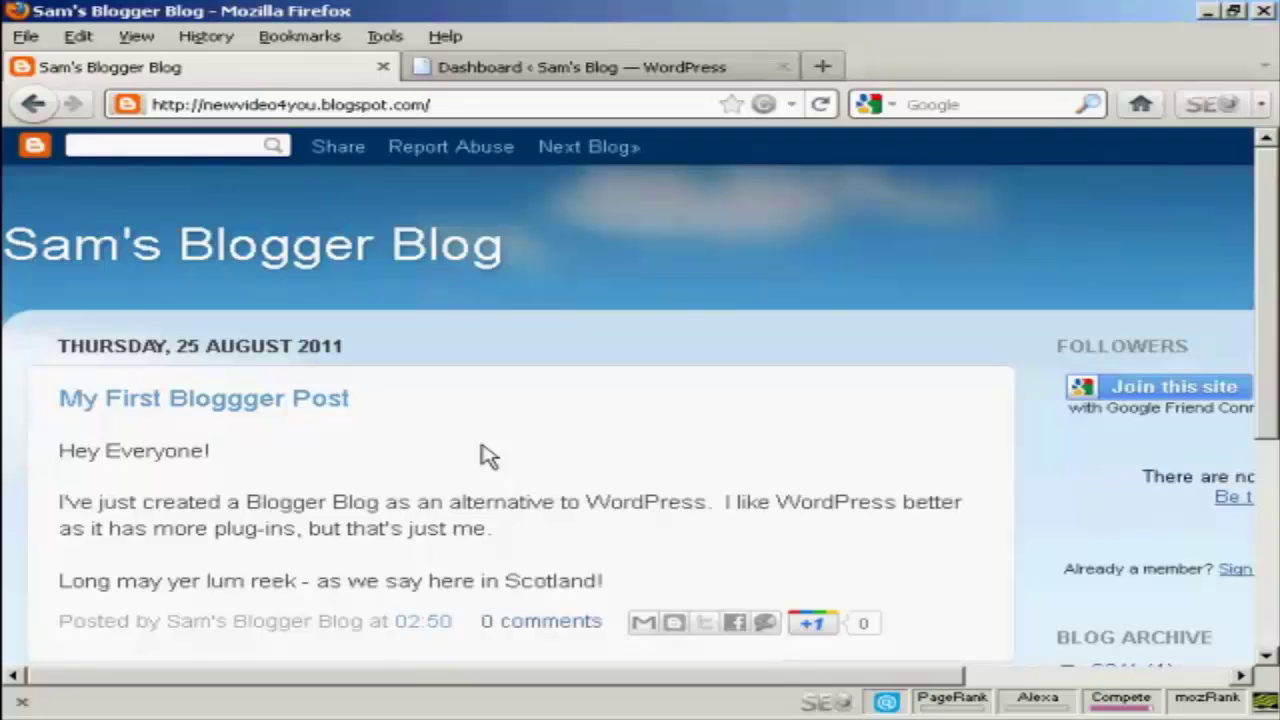
{"action": "left_click", "coordinate": [605, 69]}
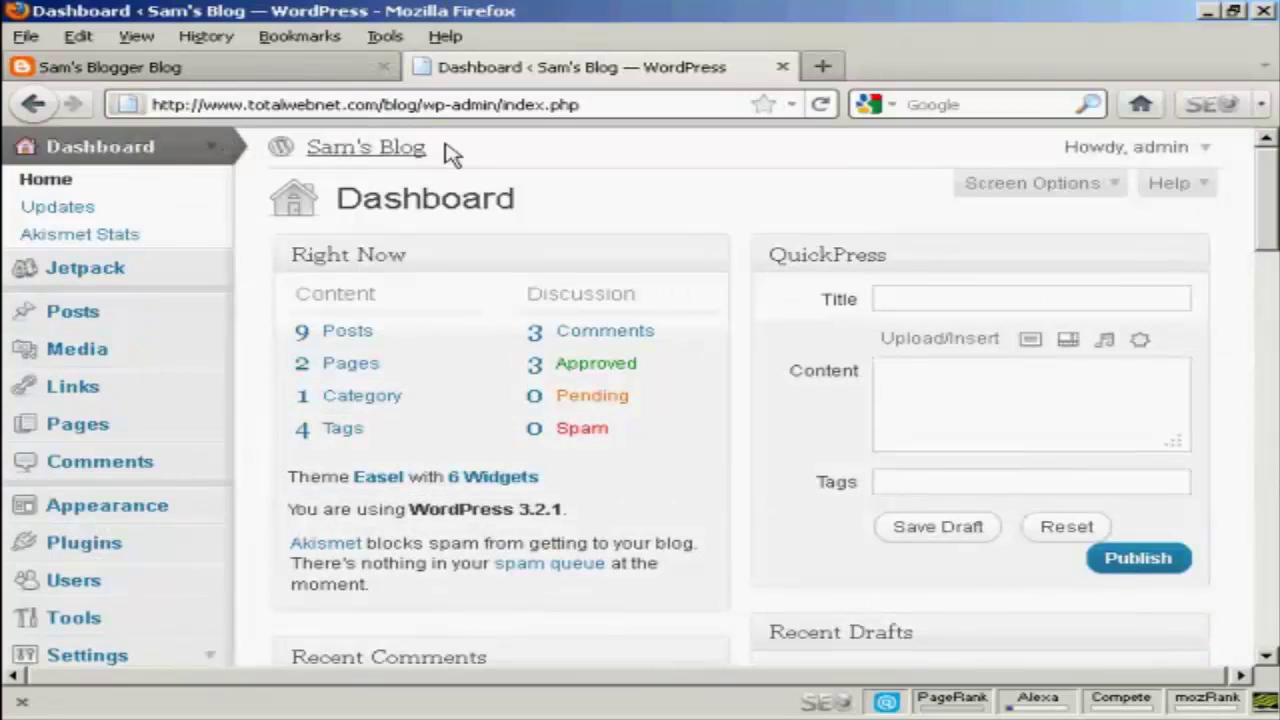
{"action": "left_click", "coordinate": [86, 626]}
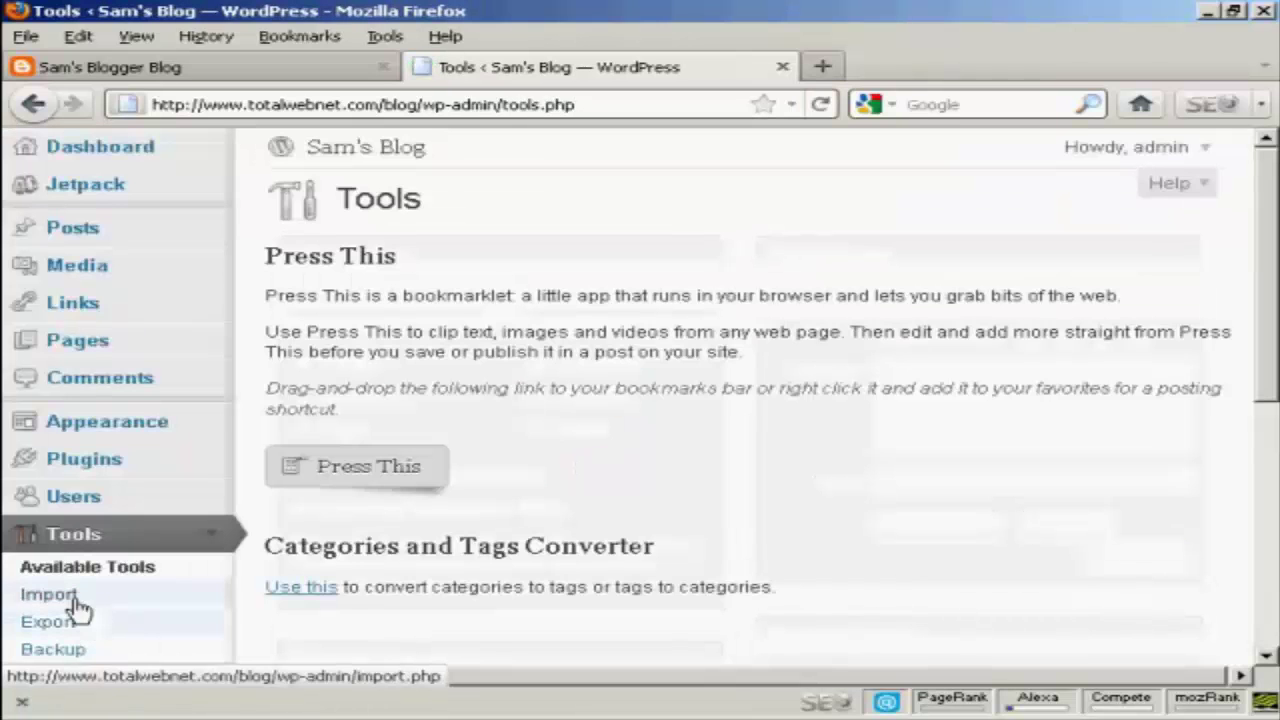
{"action": "left_click", "coordinate": [75, 604]}
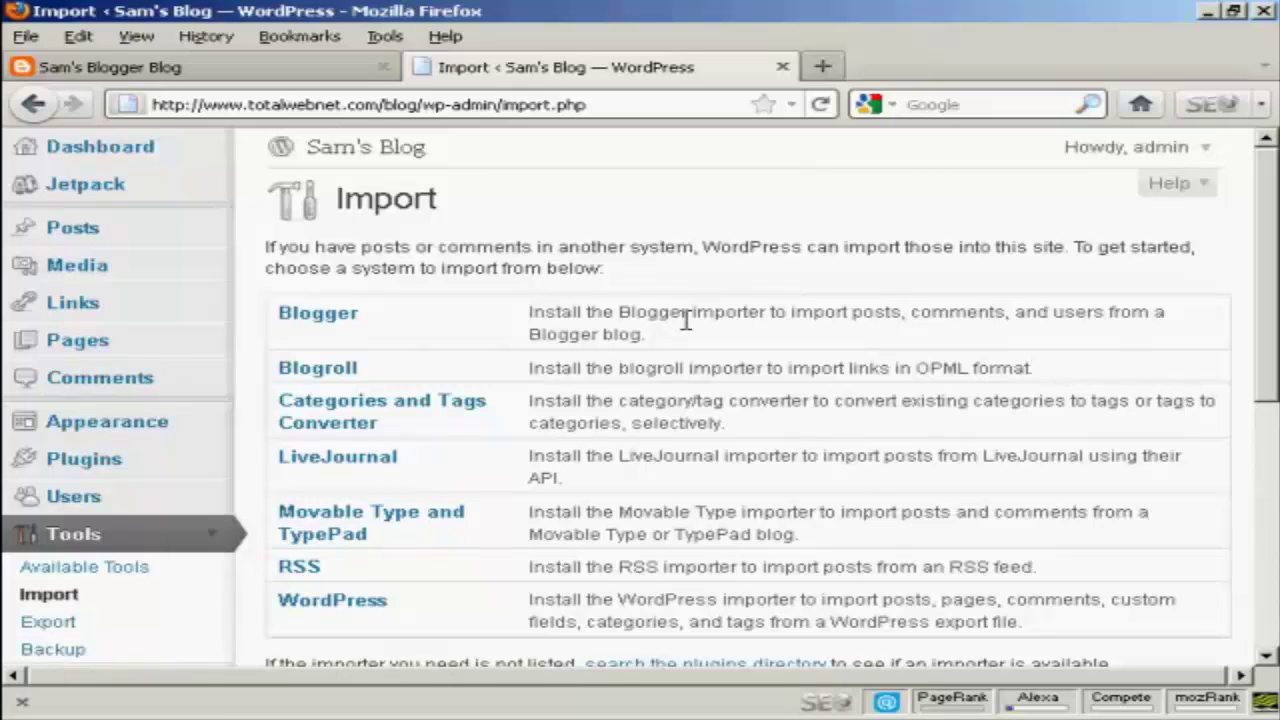
{"action": "left_click", "coordinate": [321, 318]}
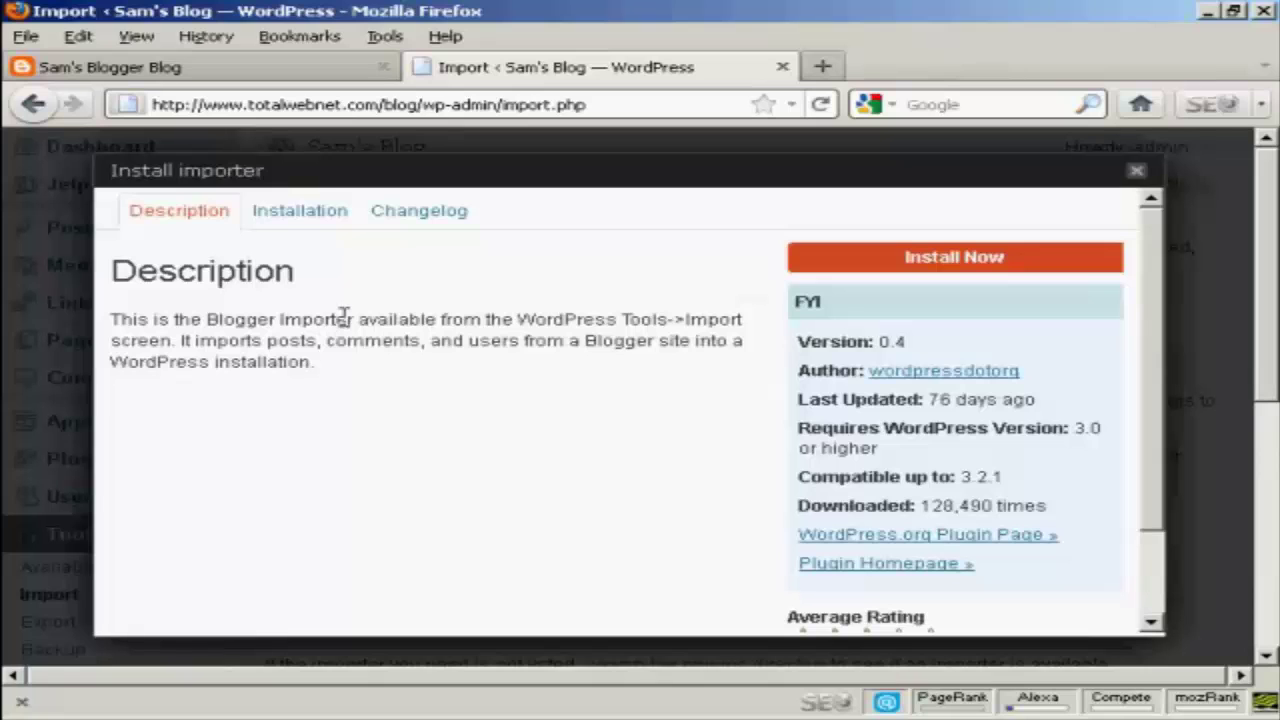
{"action": "scroll", "coordinate": [1163, 363], "scroll_direction": "down", "scroll_amount": 1}
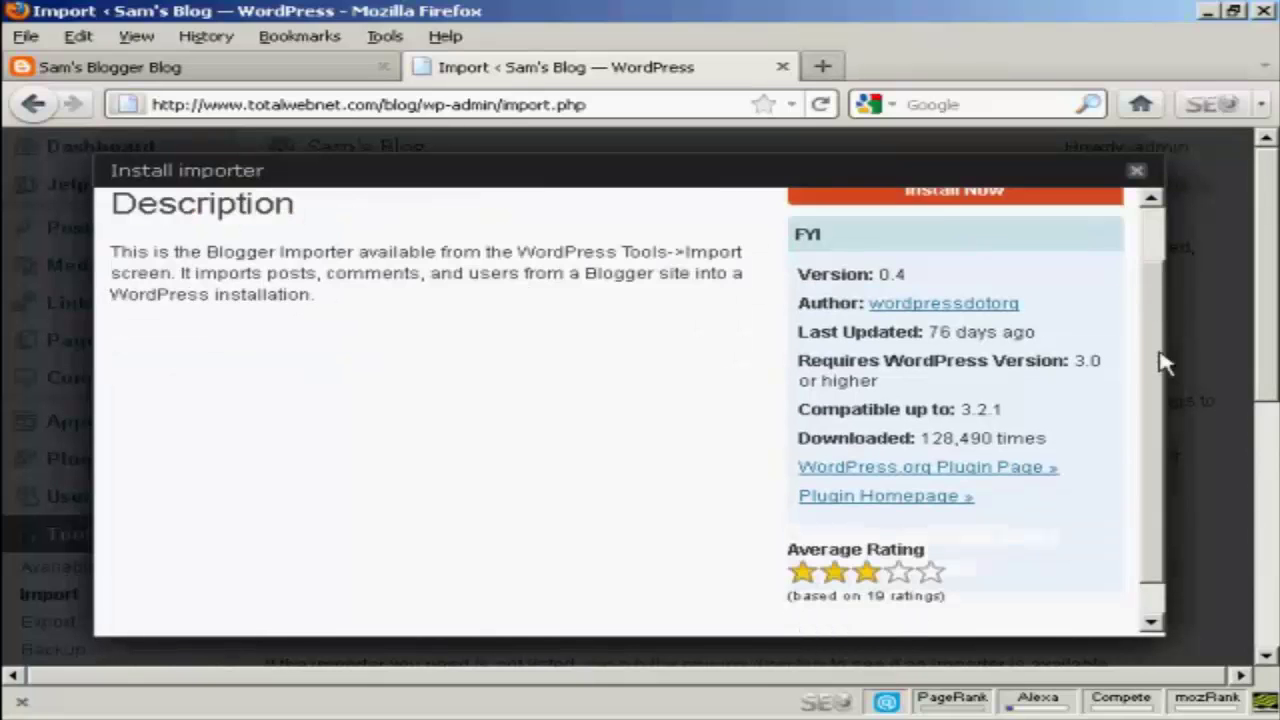
{"action": "scroll", "coordinate": [1151, 371], "scroll_direction": "down", "scroll_amount": 1}
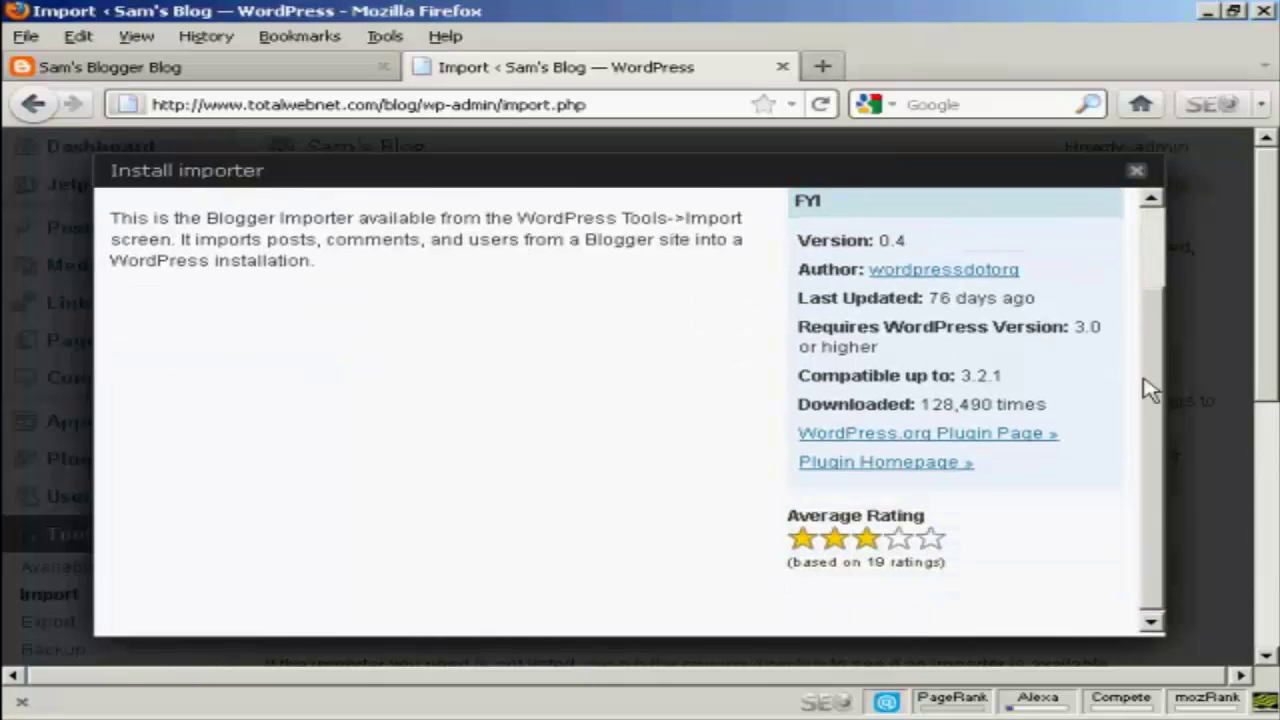
{"action": "scroll", "coordinate": [1147, 311], "scroll_direction": "up", "scroll_amount": 2}
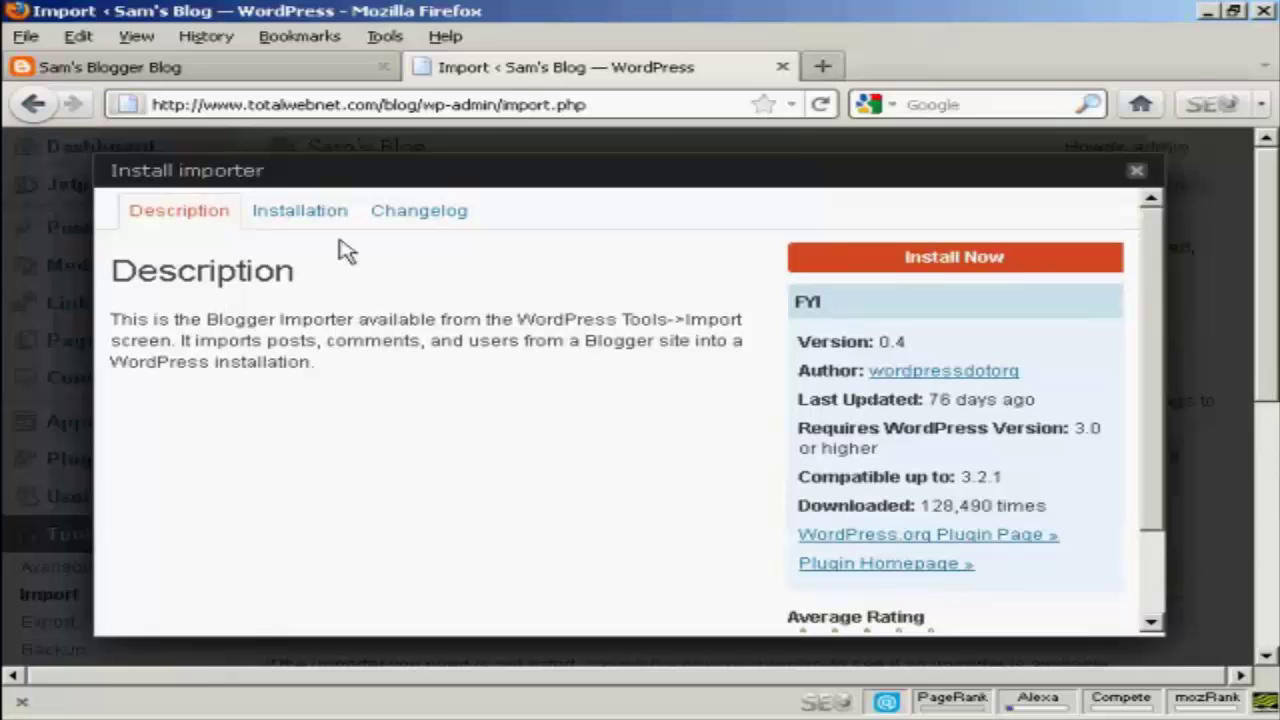
{"action": "left_click", "coordinate": [1136, 174]}
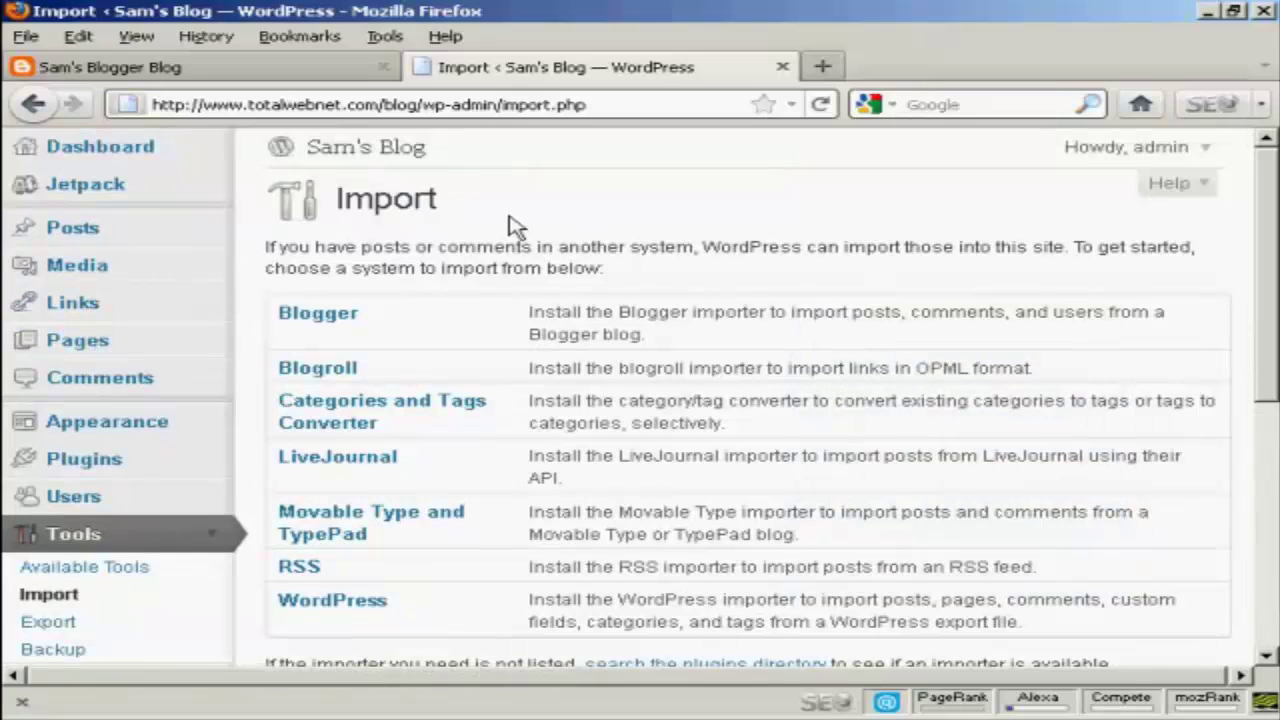
Search Plugins > Add New for 'import blogger' and scroll to the Blogger Importer result
{"action": "left_click", "coordinate": [92, 462]}
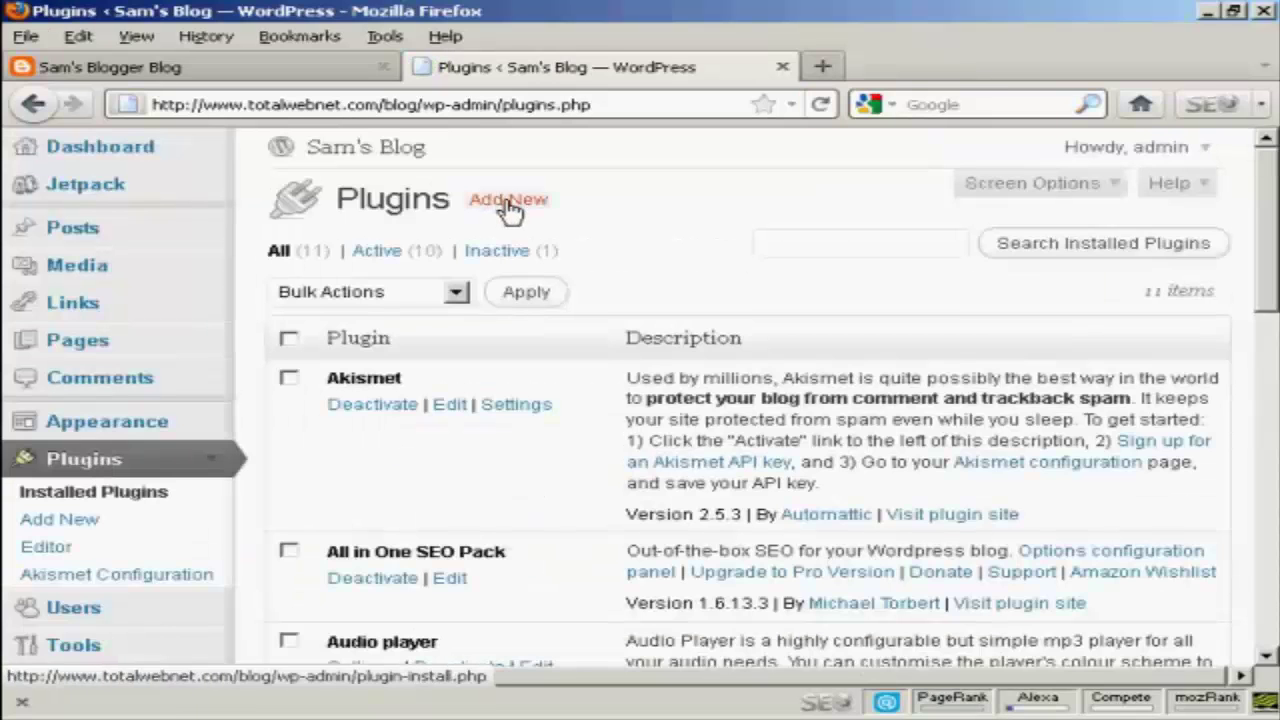
{"action": "left_click", "coordinate": [523, 206]}
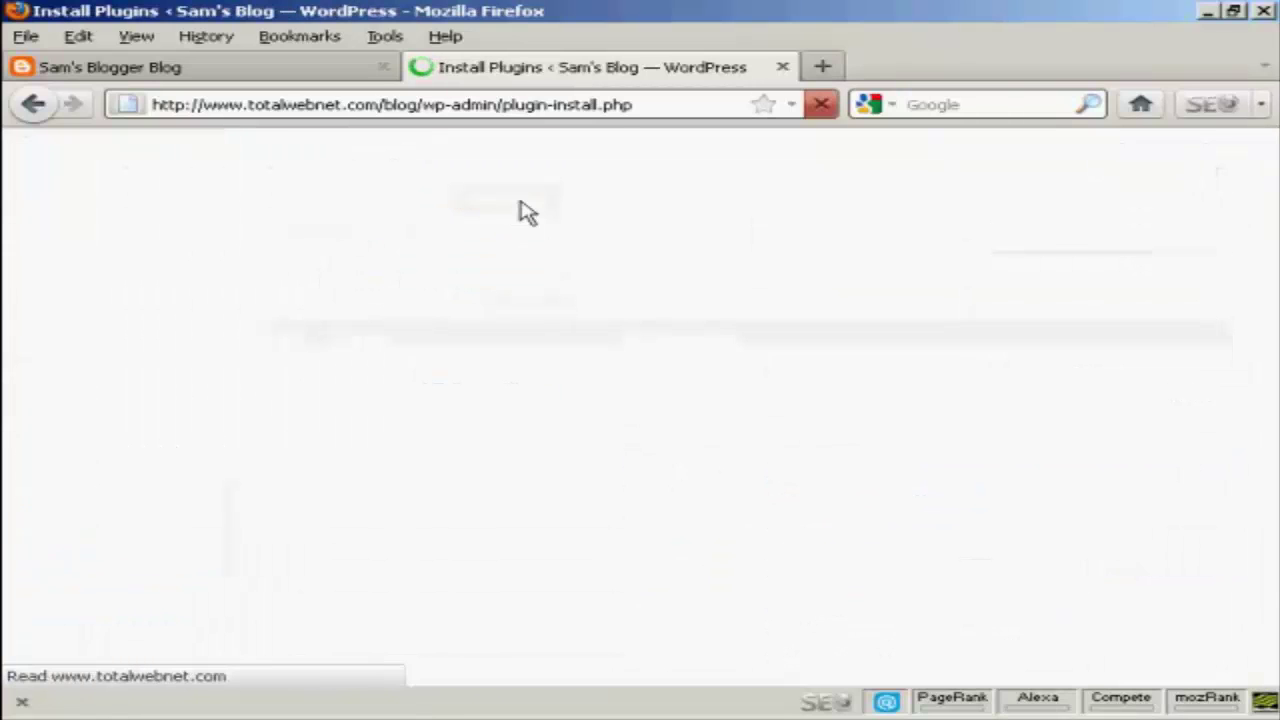
{"action": "left_click", "coordinate": [443, 446]}
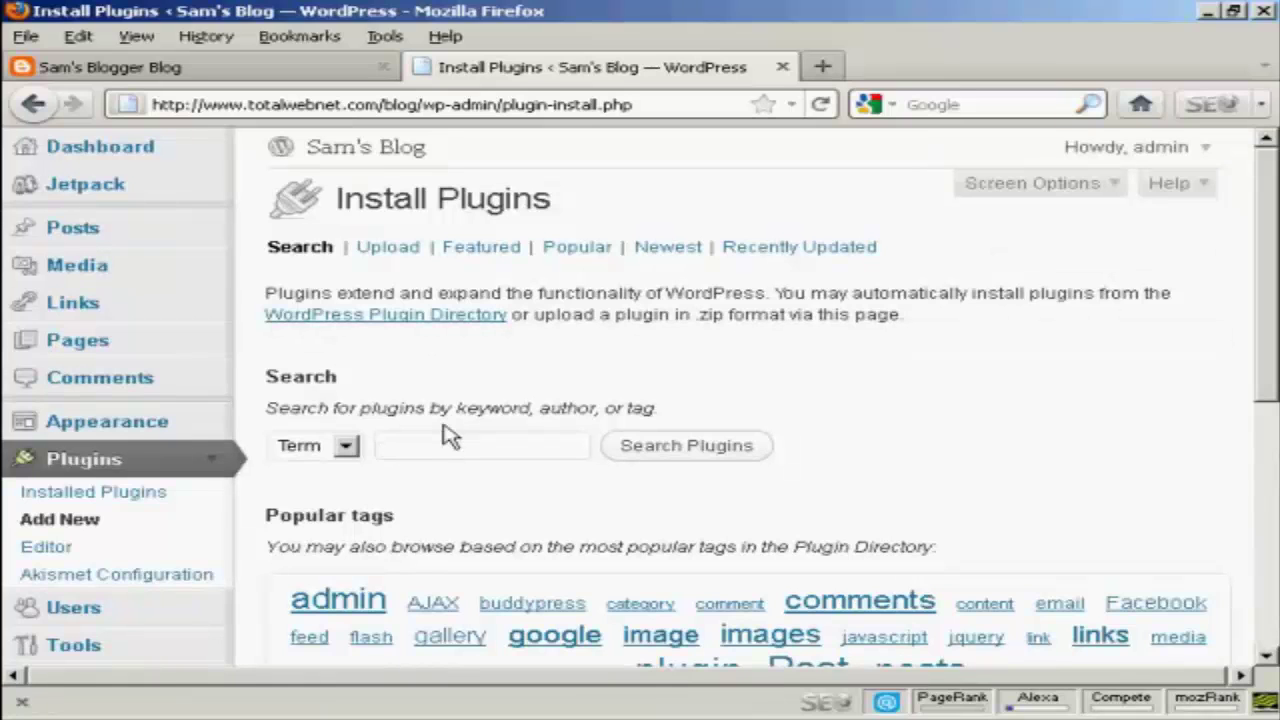
{"action": "type", "text": "import blogger"}
{"action": "left_click", "coordinate": [710, 450]}
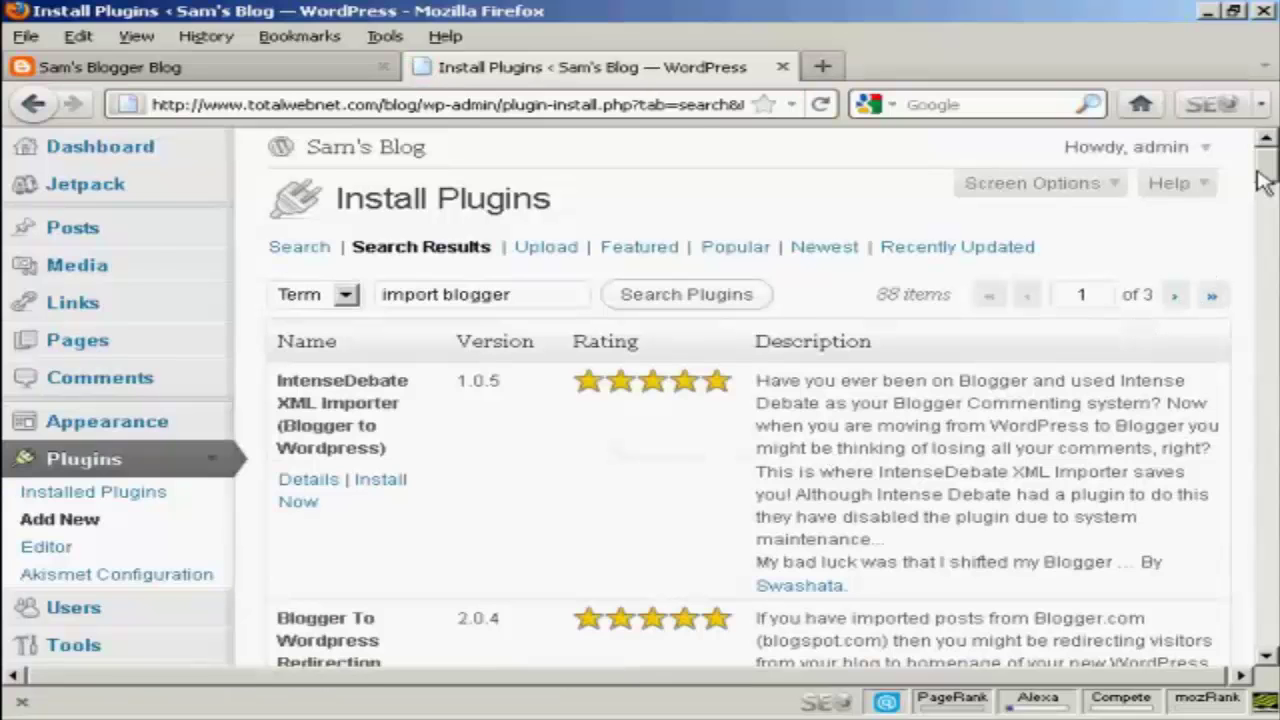
{"action": "left_click_drag", "start_coordinate": [1265, 180], "coordinate": [1272, 210]}
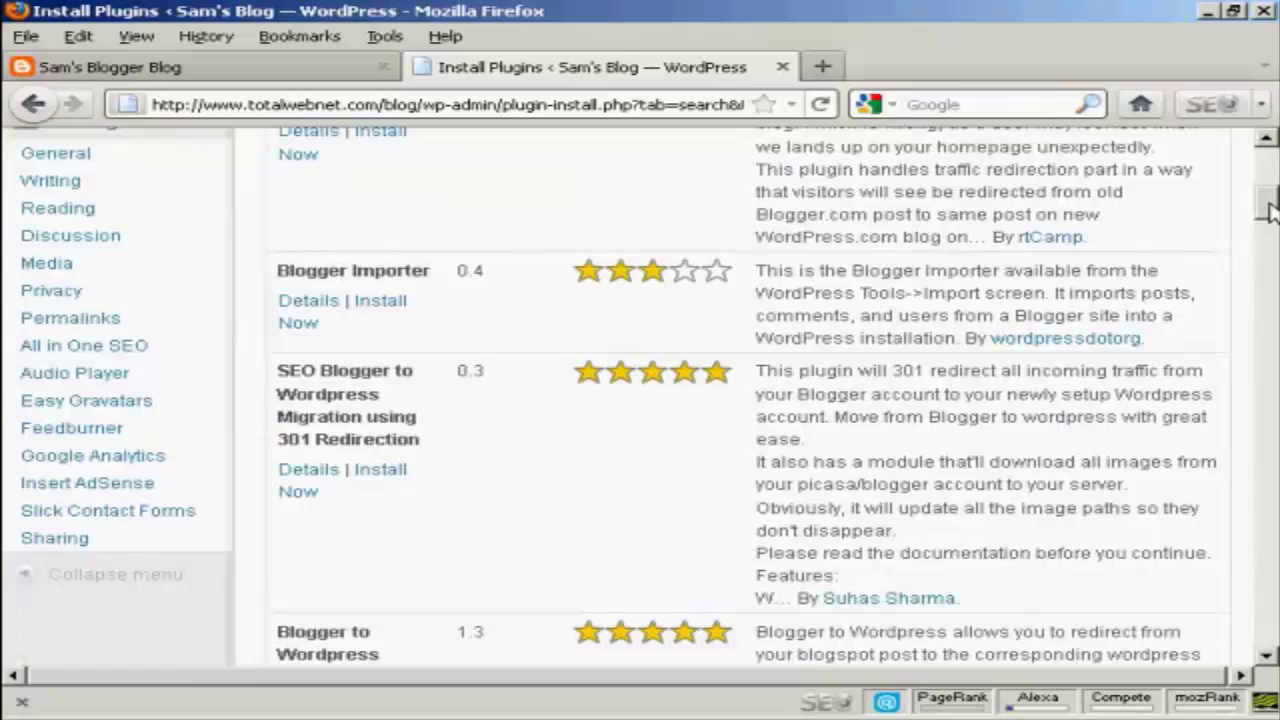
Install Blogger Importer 0.4 from the search results and activate it
{"action": "left_click", "coordinate": [382, 302]}
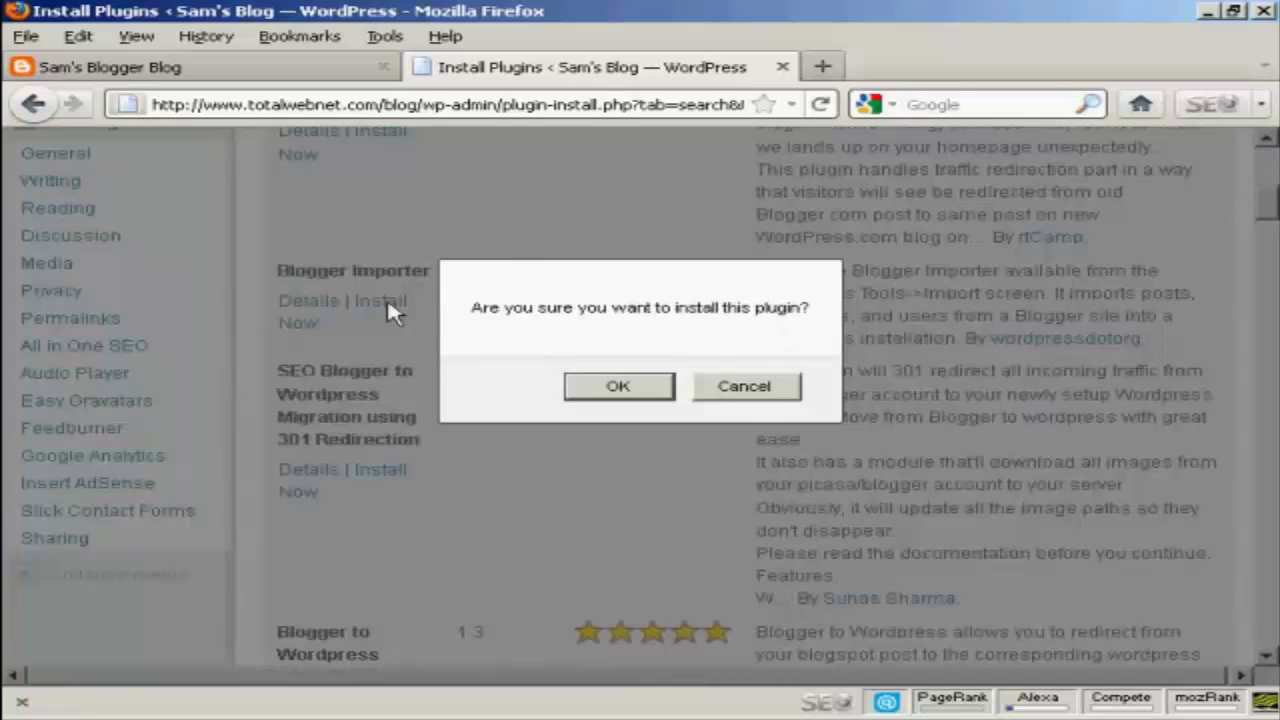
{"action": "left_click", "coordinate": [615, 387]}
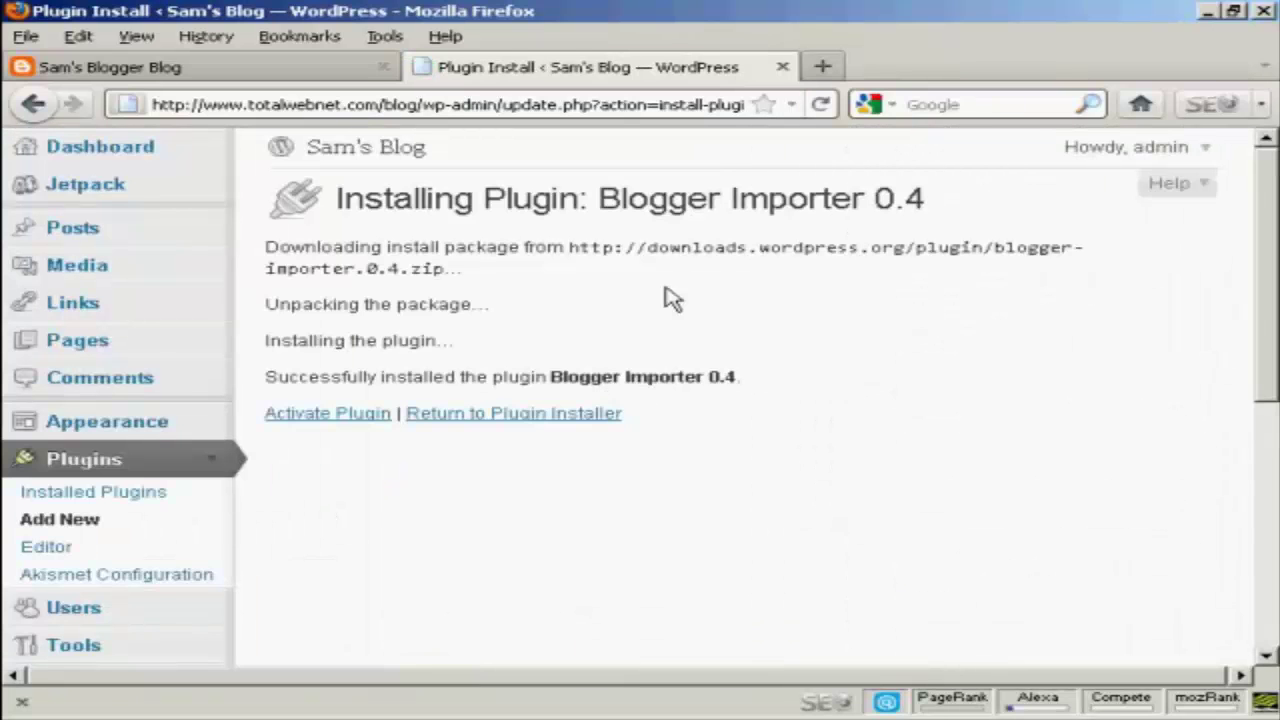
{"action": "left_click", "coordinate": [353, 424]}
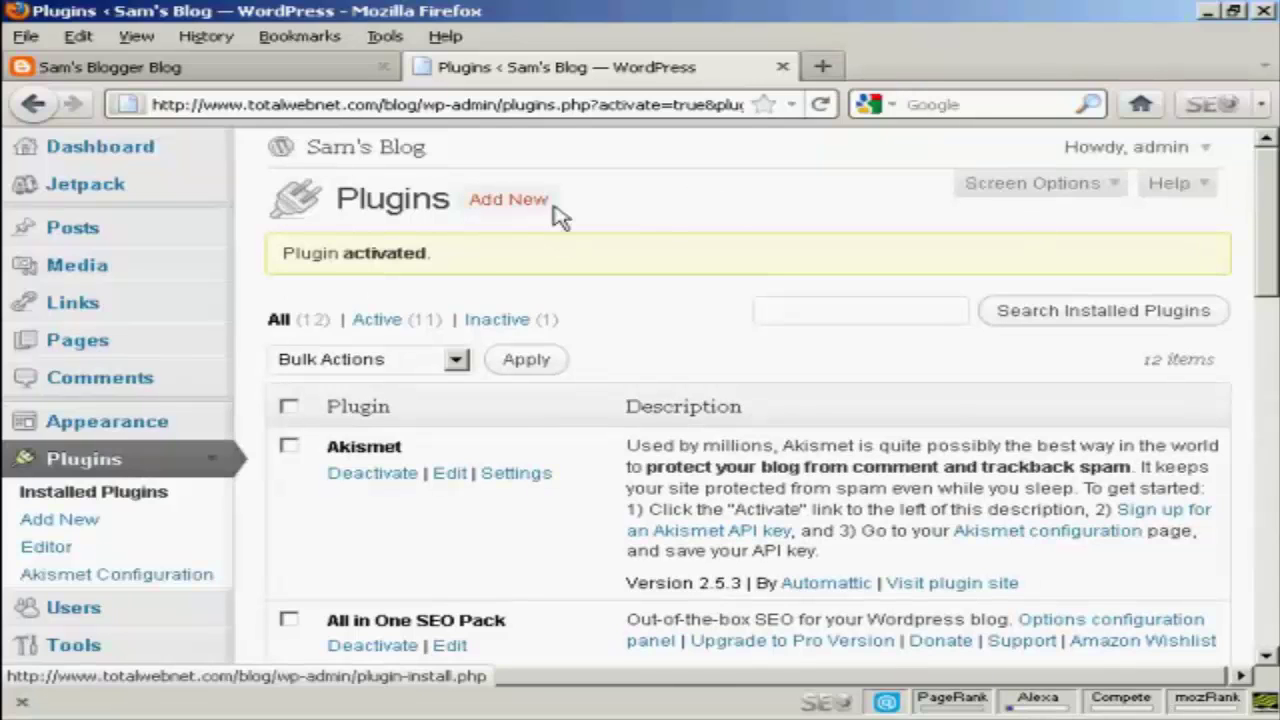
Sign in to Blogger with the Google account e-mail and dismiss the Template Designer notice
{"action": "left_click", "coordinate": [240, 76]}
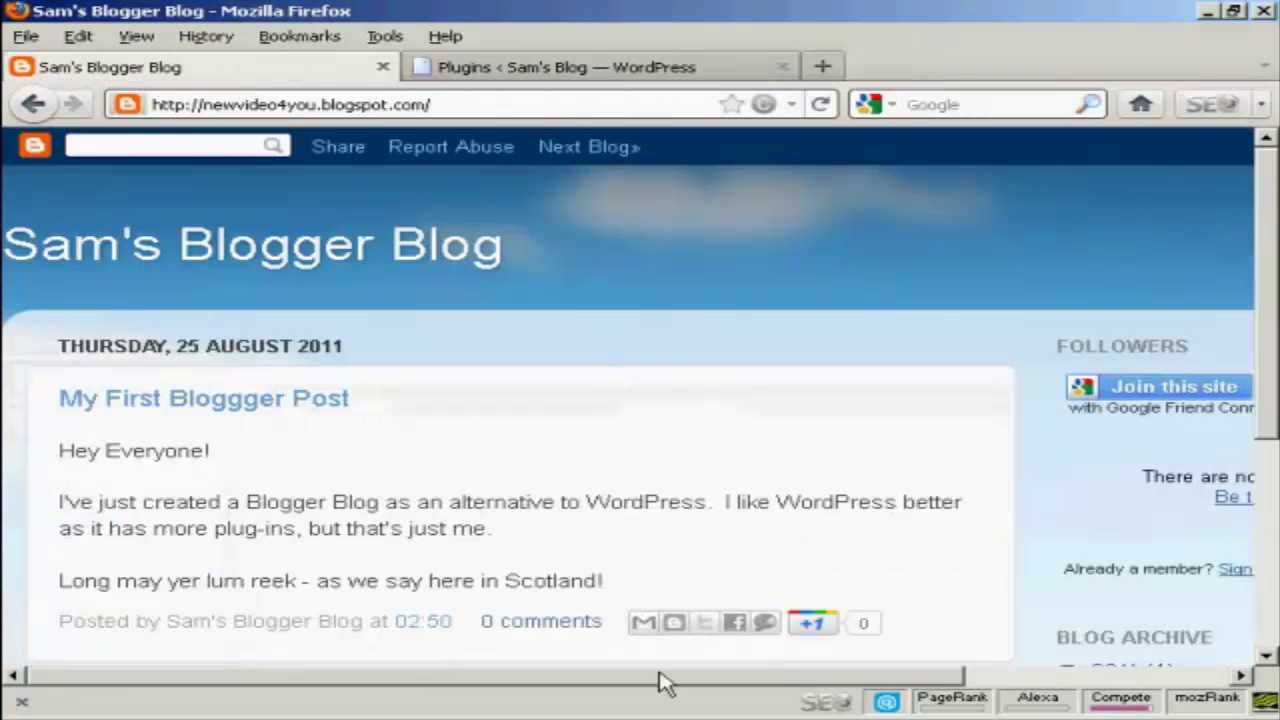
{"action": "left_click_drag", "start_coordinate": [895, 686], "coordinate": [1150, 688]}
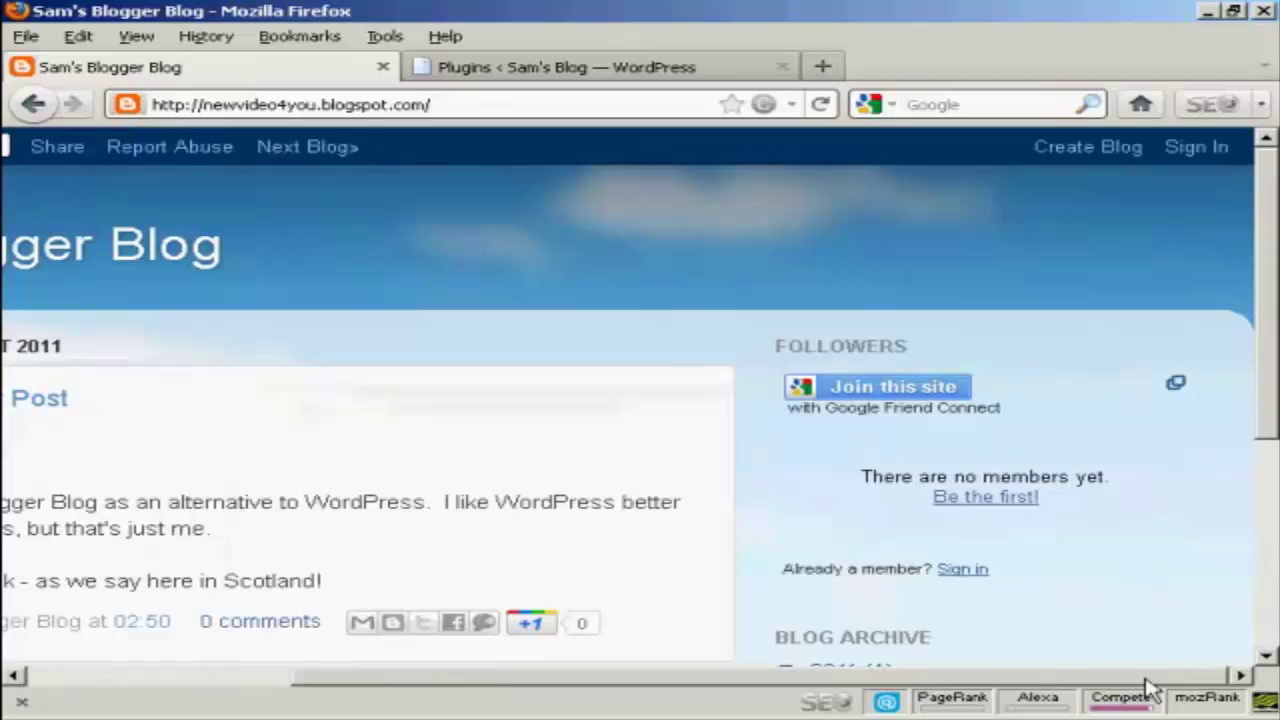
{"action": "left_click", "coordinate": [1196, 150]}
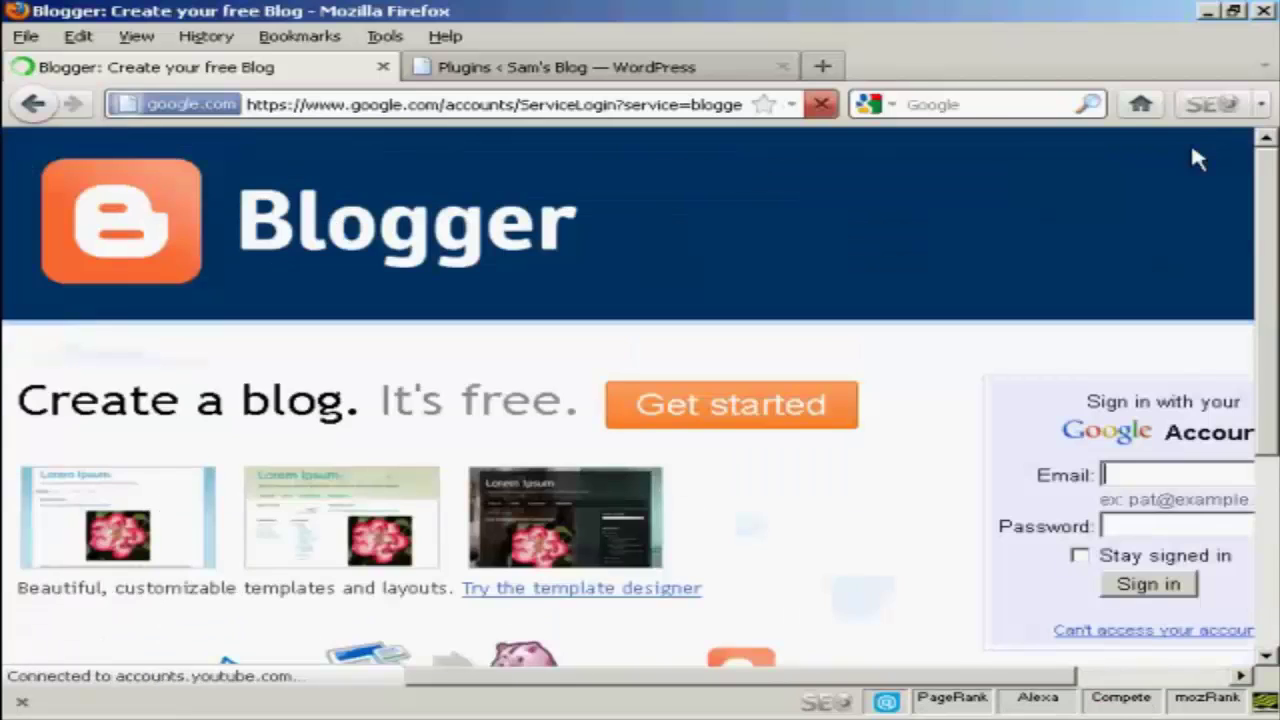
{"action": "left_click", "coordinate": [1123, 678]}
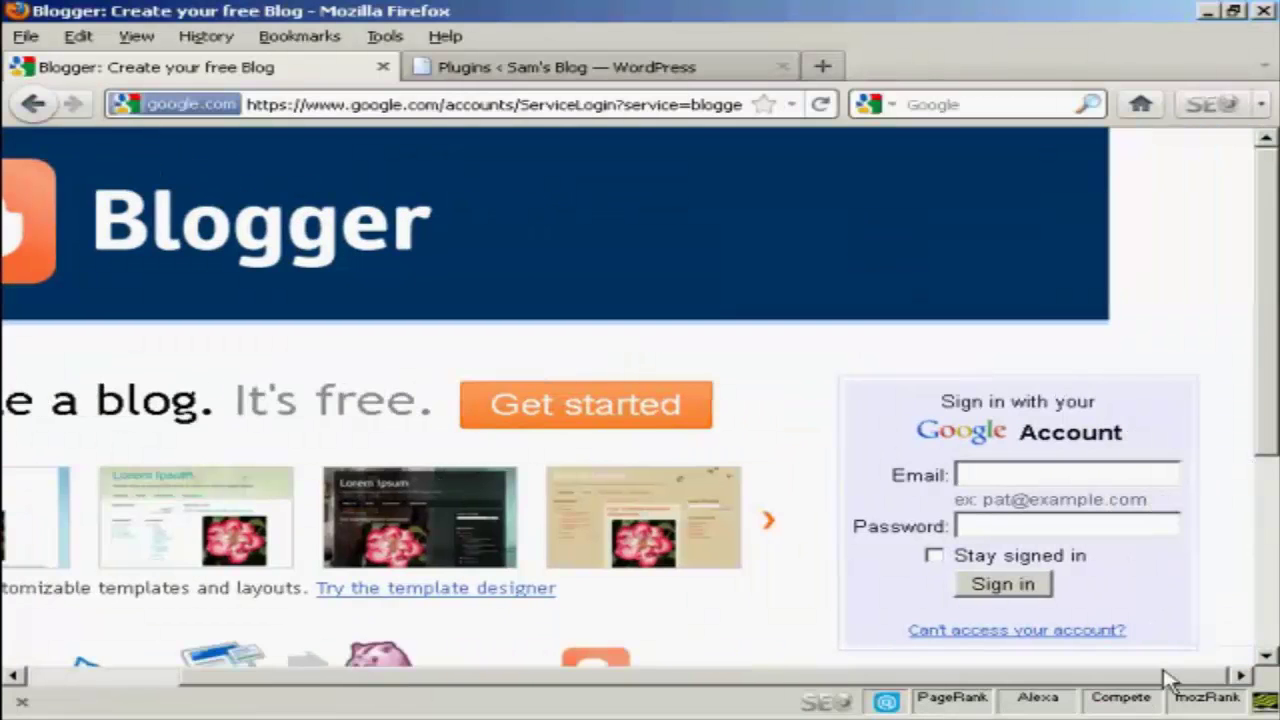
{"action": "type", "text": "n"}
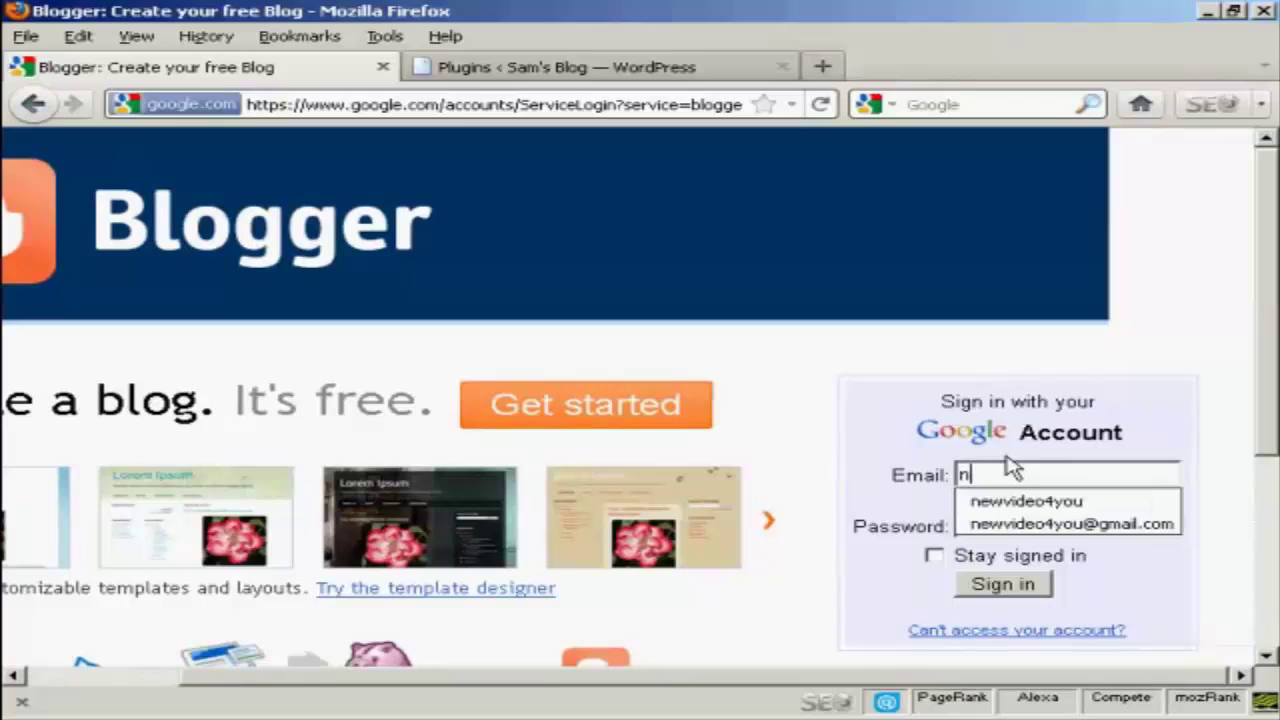
{"action": "type", "text": "ewvideo"}
{"action": "left_click", "coordinate": [1115, 525]}
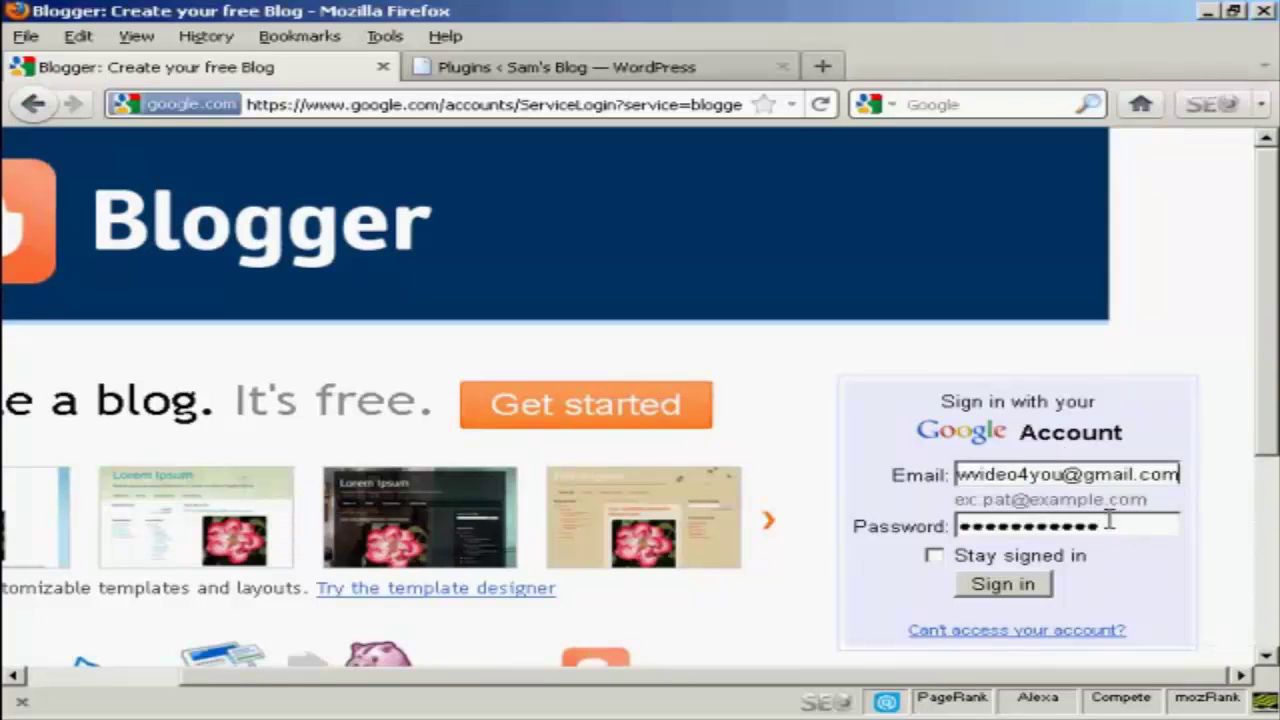
{"action": "left_click", "coordinate": [1033, 592]}
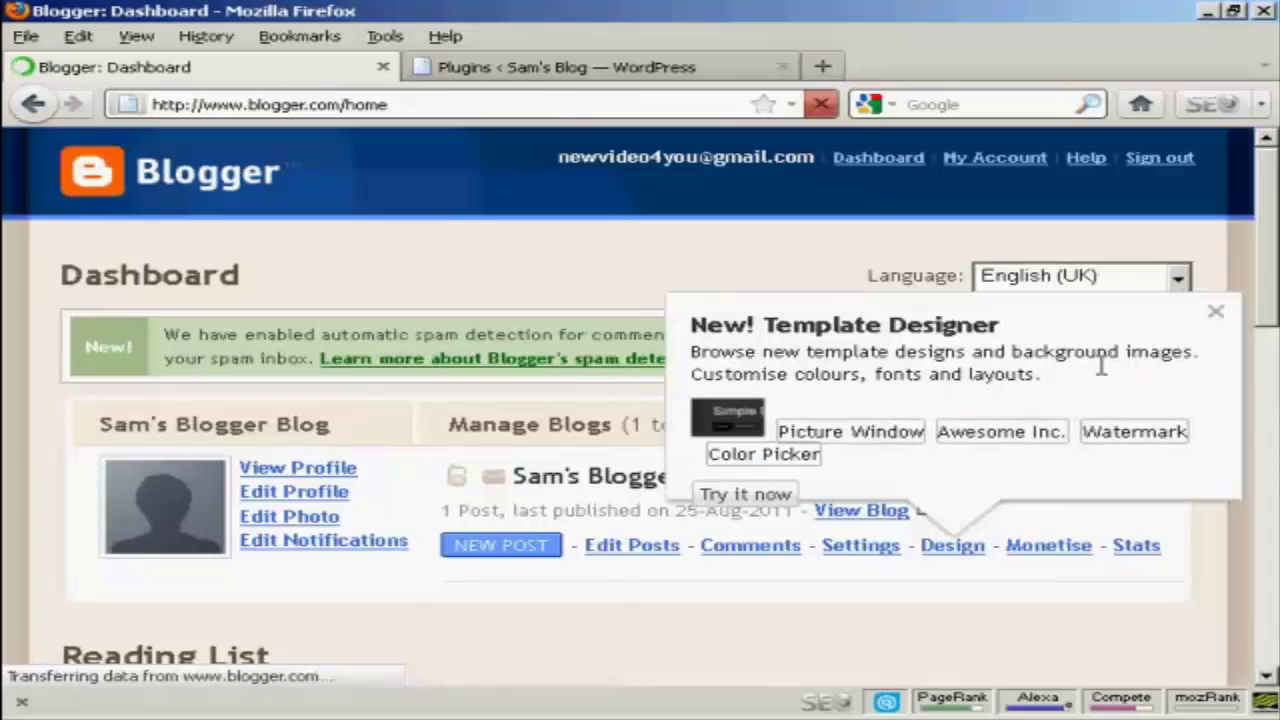
{"action": "left_click", "coordinate": [1216, 314]}
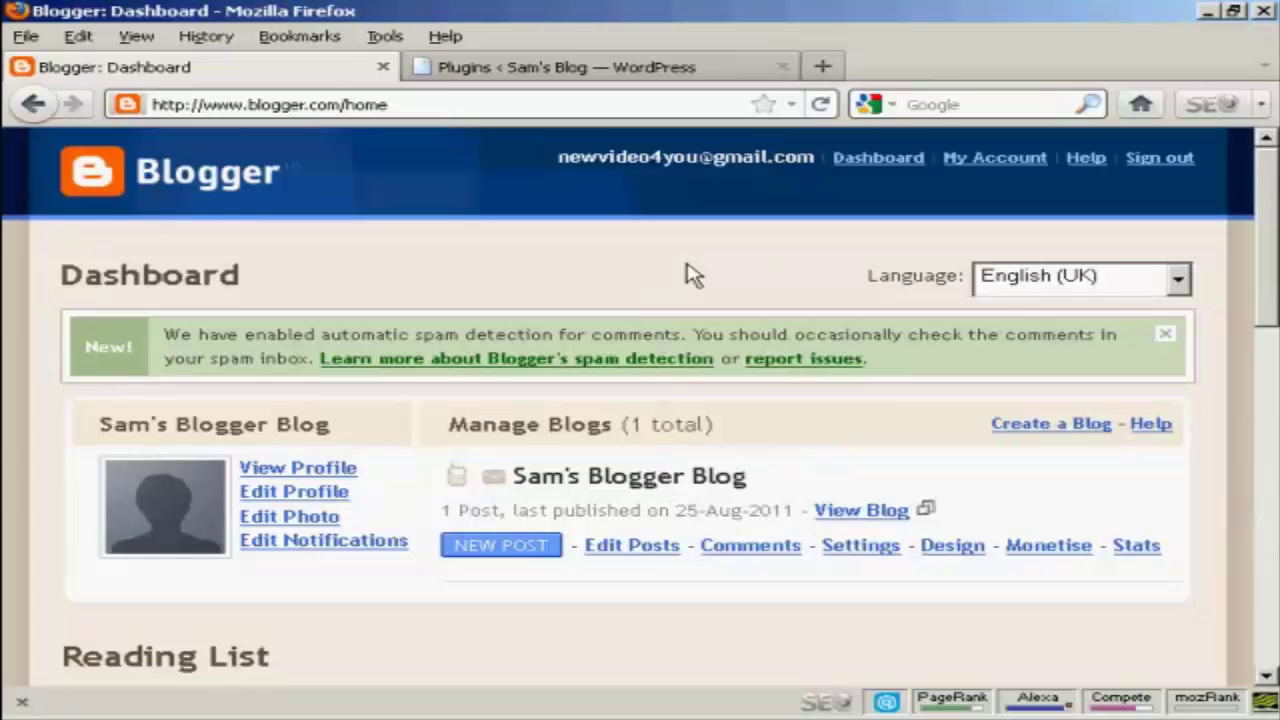
Choose the Blogger importer under WordPress's Tools > Import and request Google authorization
{"action": "left_click", "coordinate": [658, 78]}
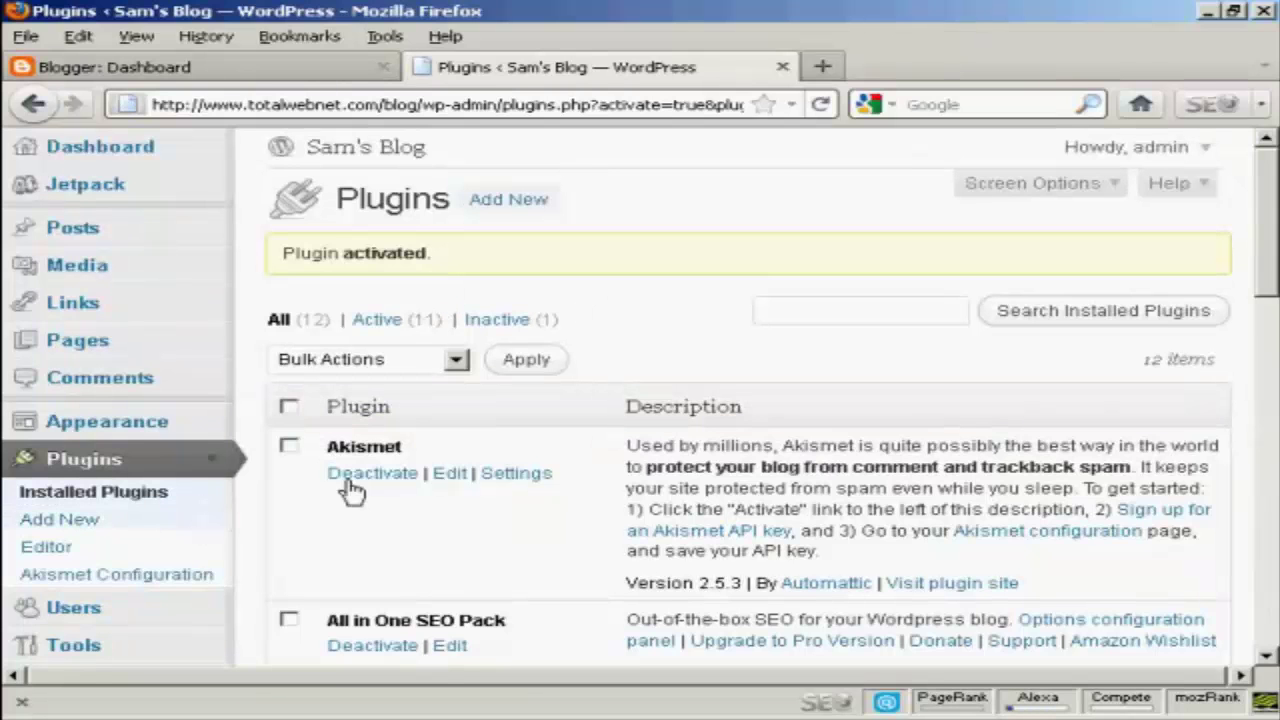
{"action": "scroll", "coordinate": [80, 527], "scroll_direction": "down", "scroll_amount": 3}
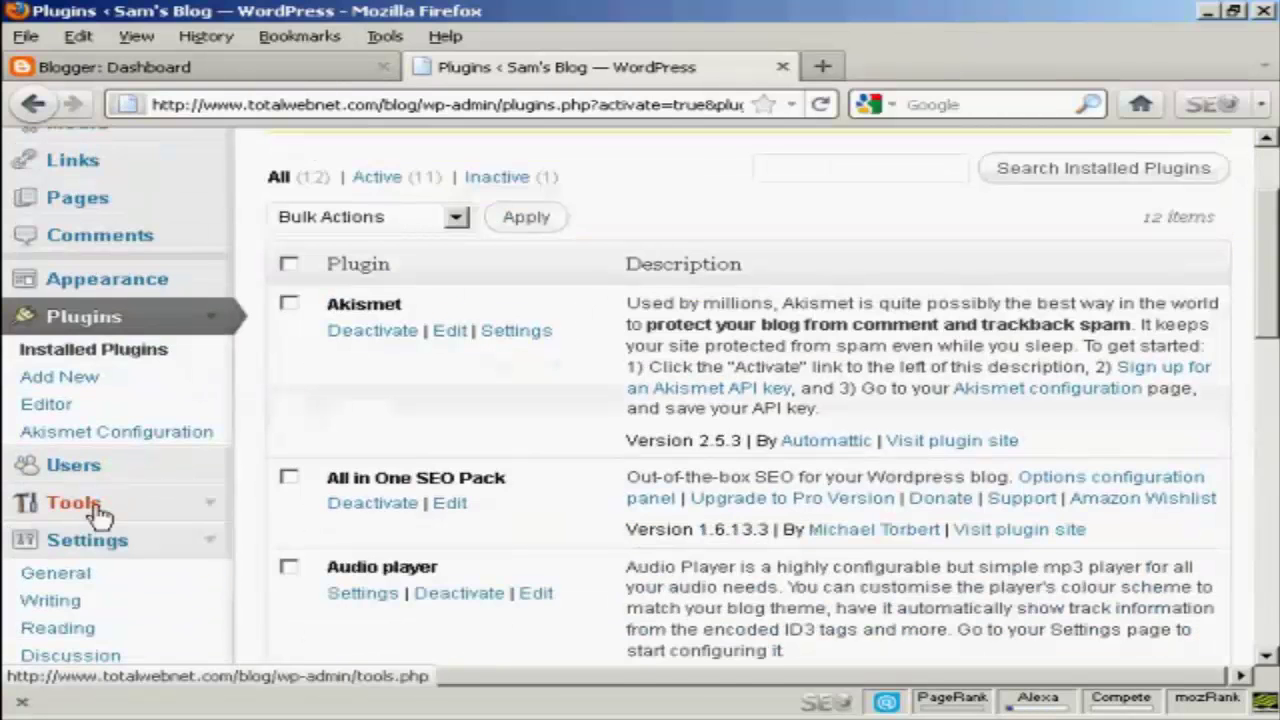
{"action": "left_click", "coordinate": [100, 513]}
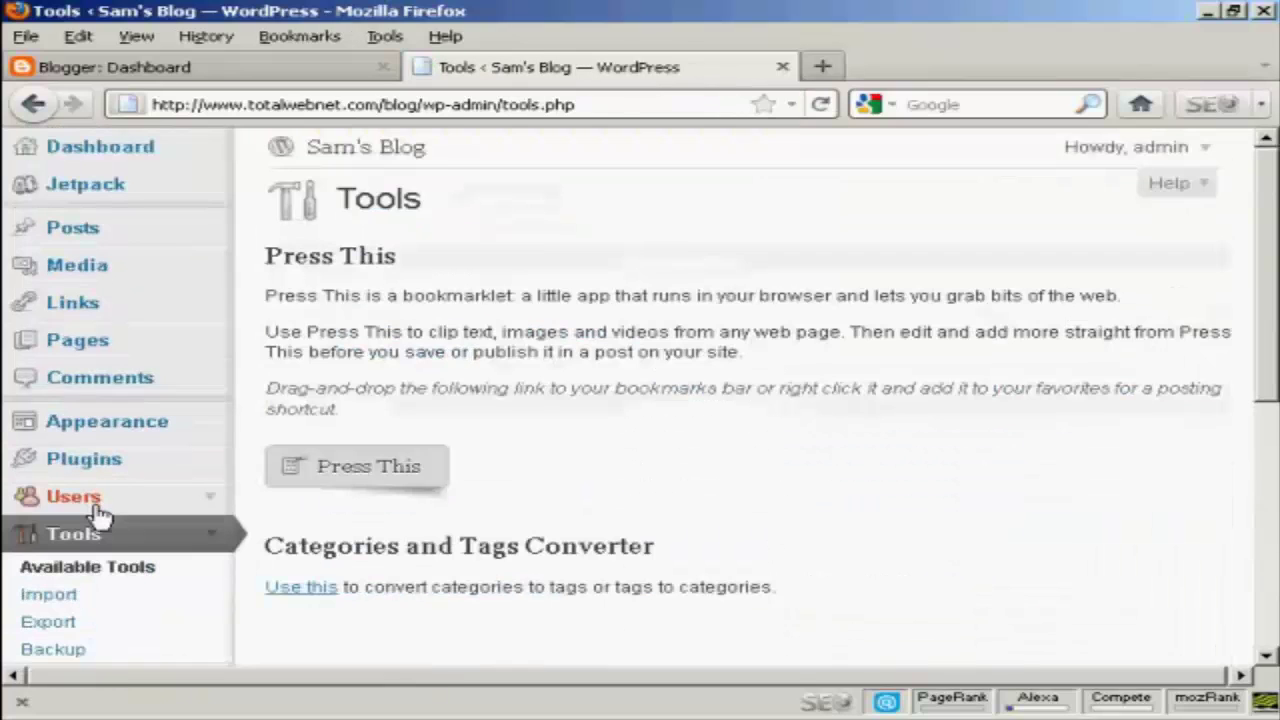
{"action": "left_click", "coordinate": [46, 598]}
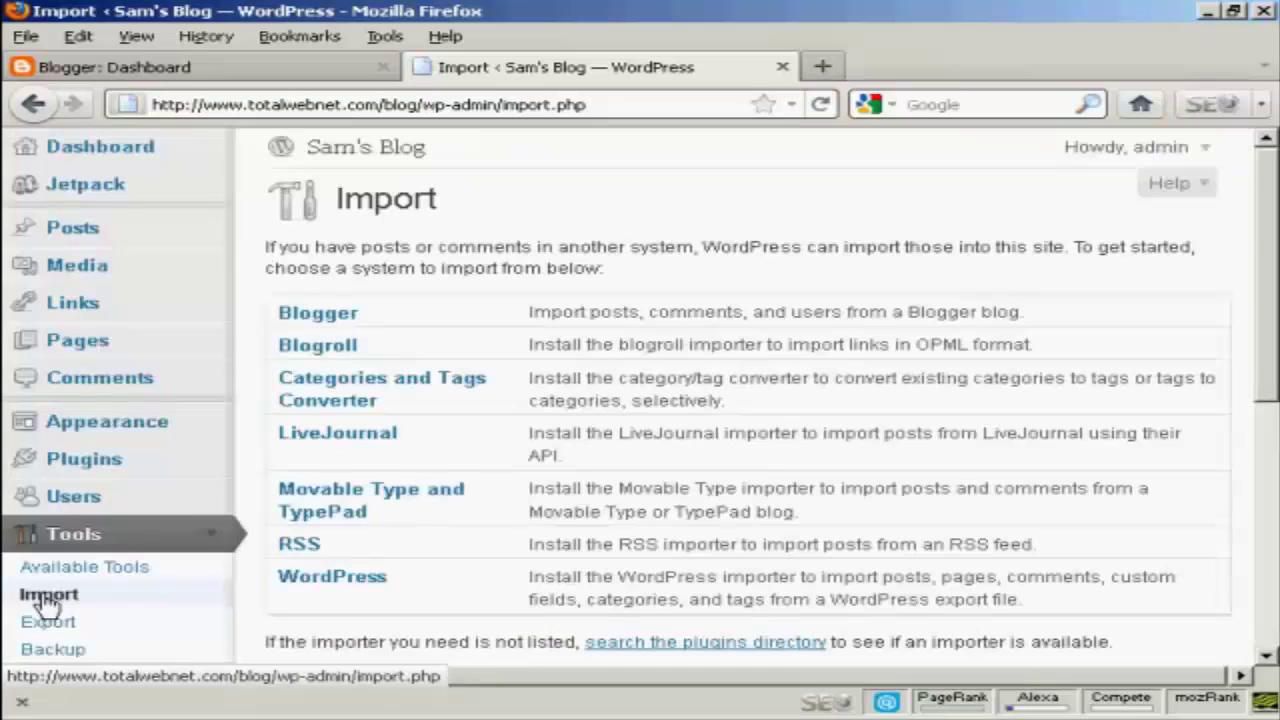
{"action": "left_click", "coordinate": [316, 316]}
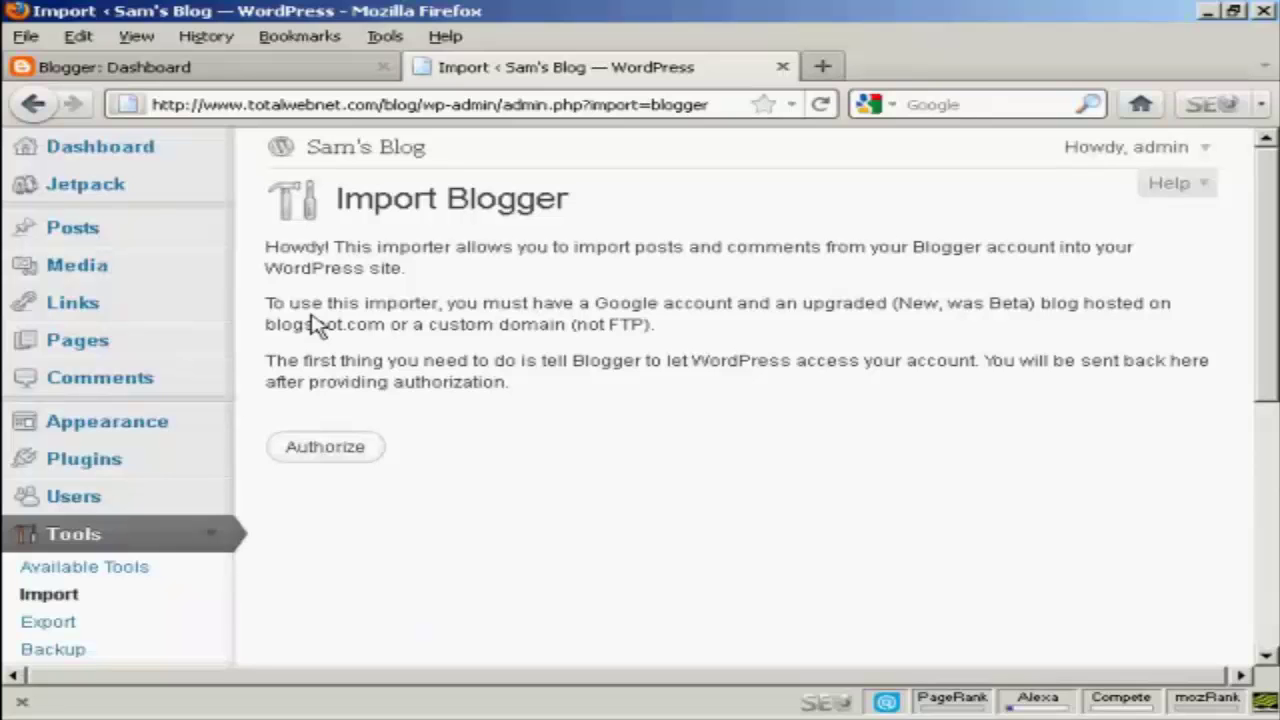
{"action": "left_click", "coordinate": [331, 454]}
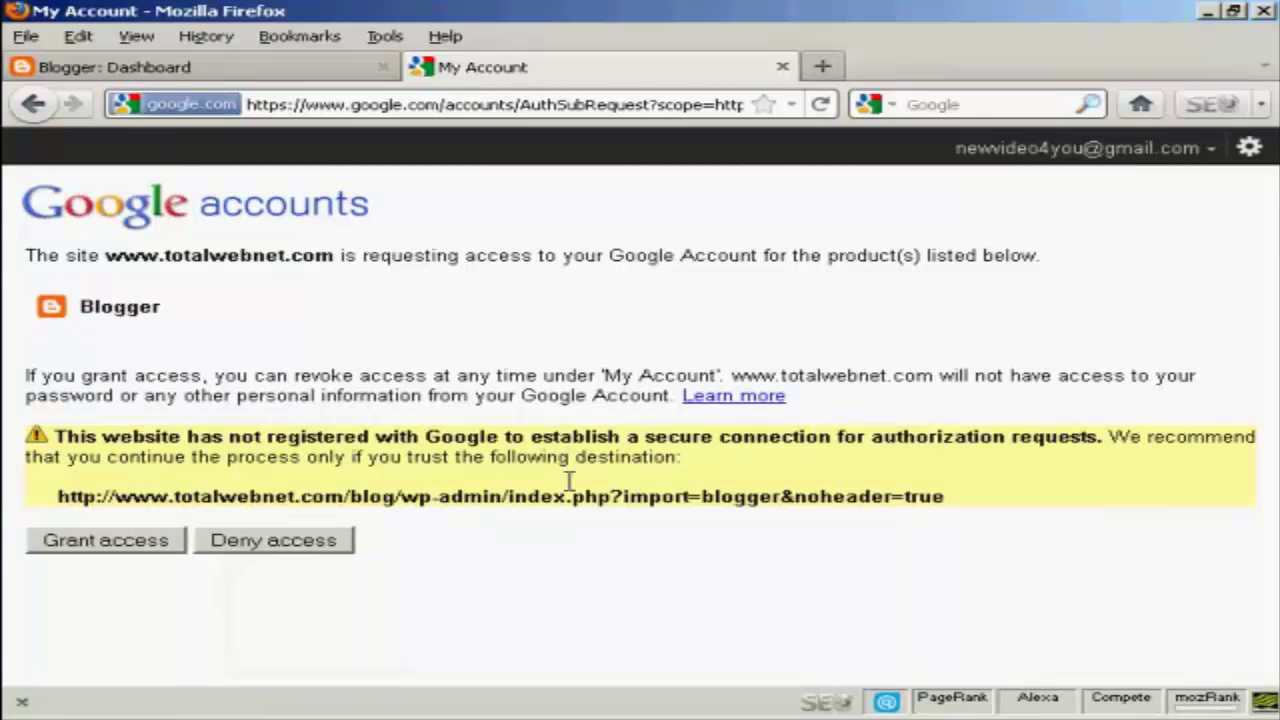
{"action": "left_click", "coordinate": [125, 550]}
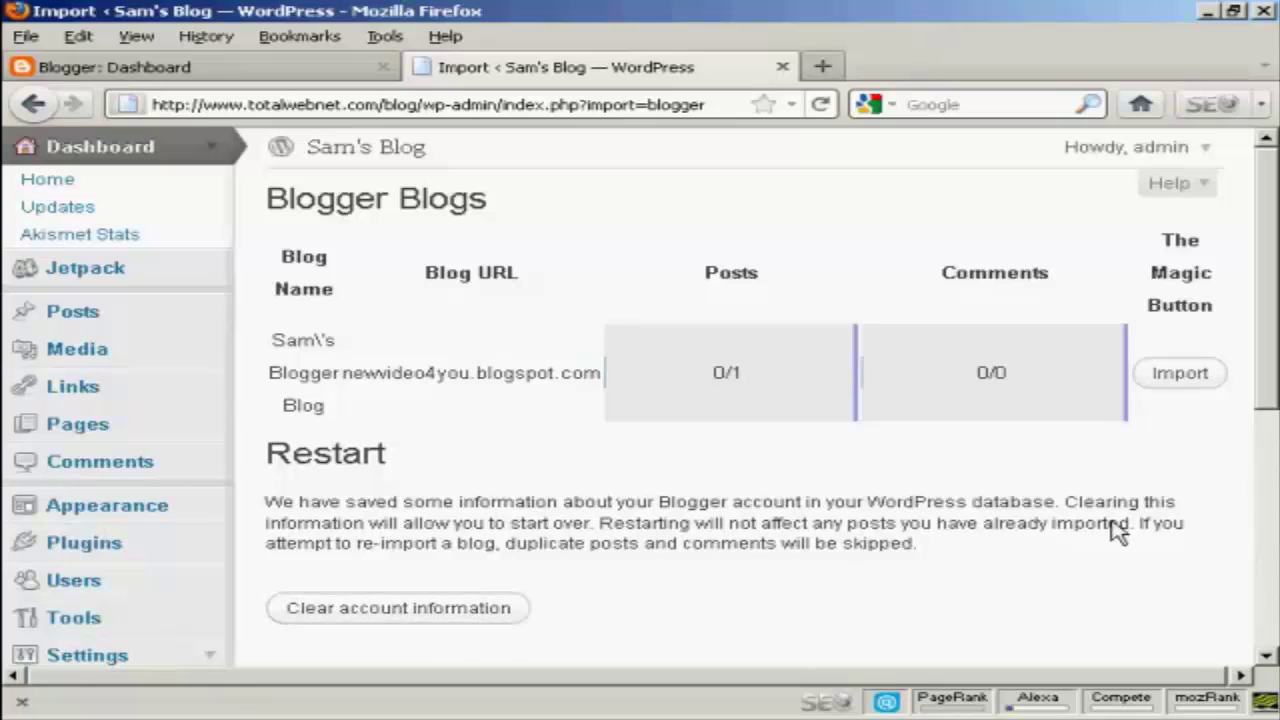
Import Sam's Blogger Blog's single post (1/1) and view the WordPress Posts list
{"action": "left_click", "coordinate": [1181, 374]}
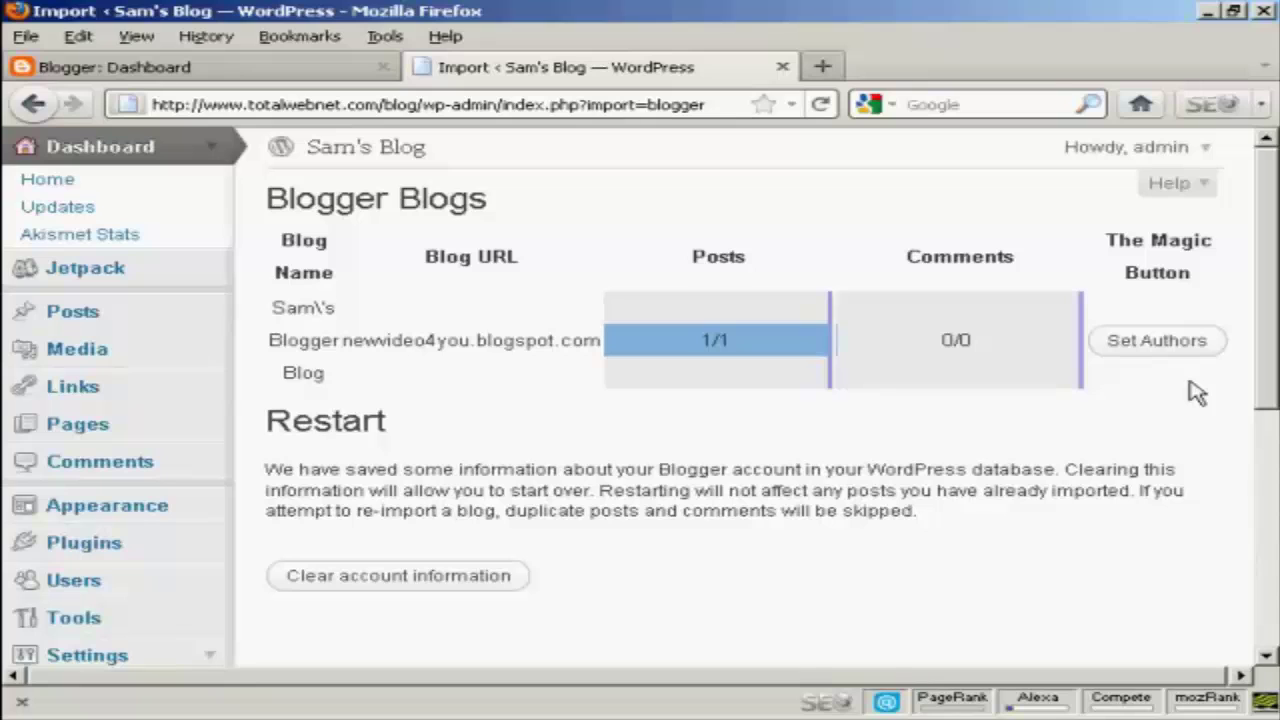
{"action": "left_click", "coordinate": [80, 318]}
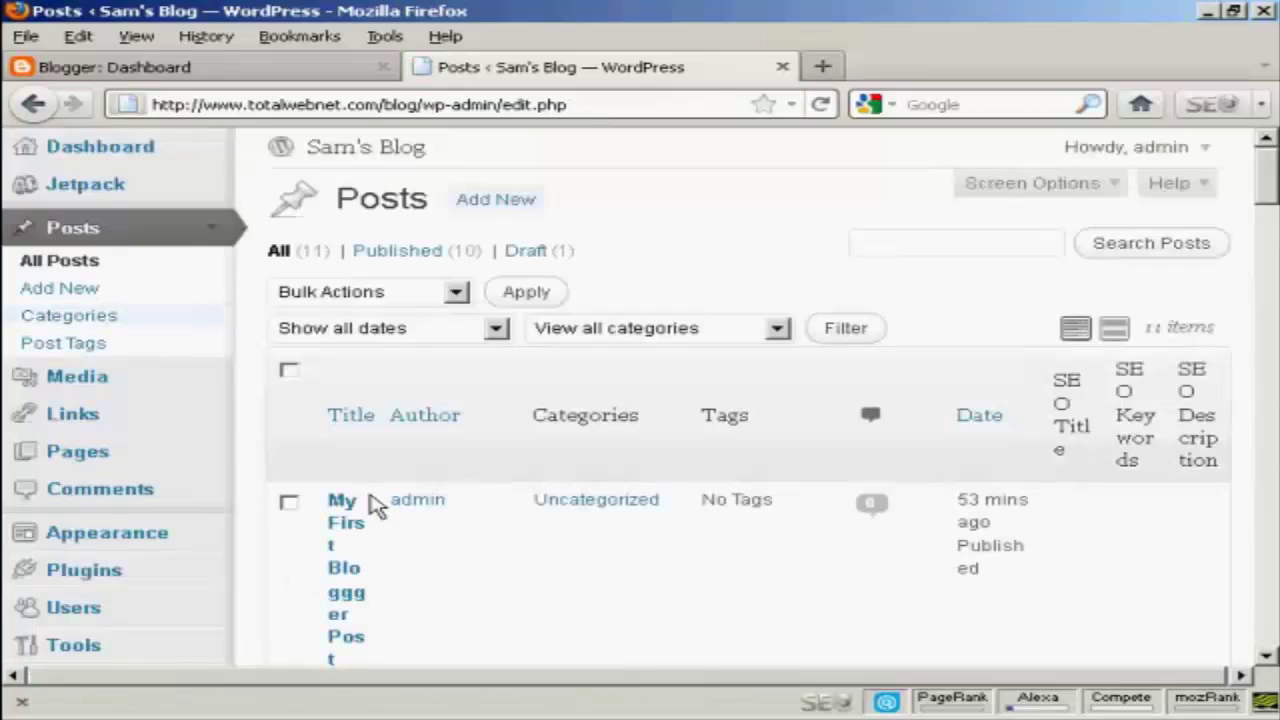
Open Sam's Blog's front page in a new tab and scroll to the imported post
{"action": "right_click", "coordinate": [367, 155]}
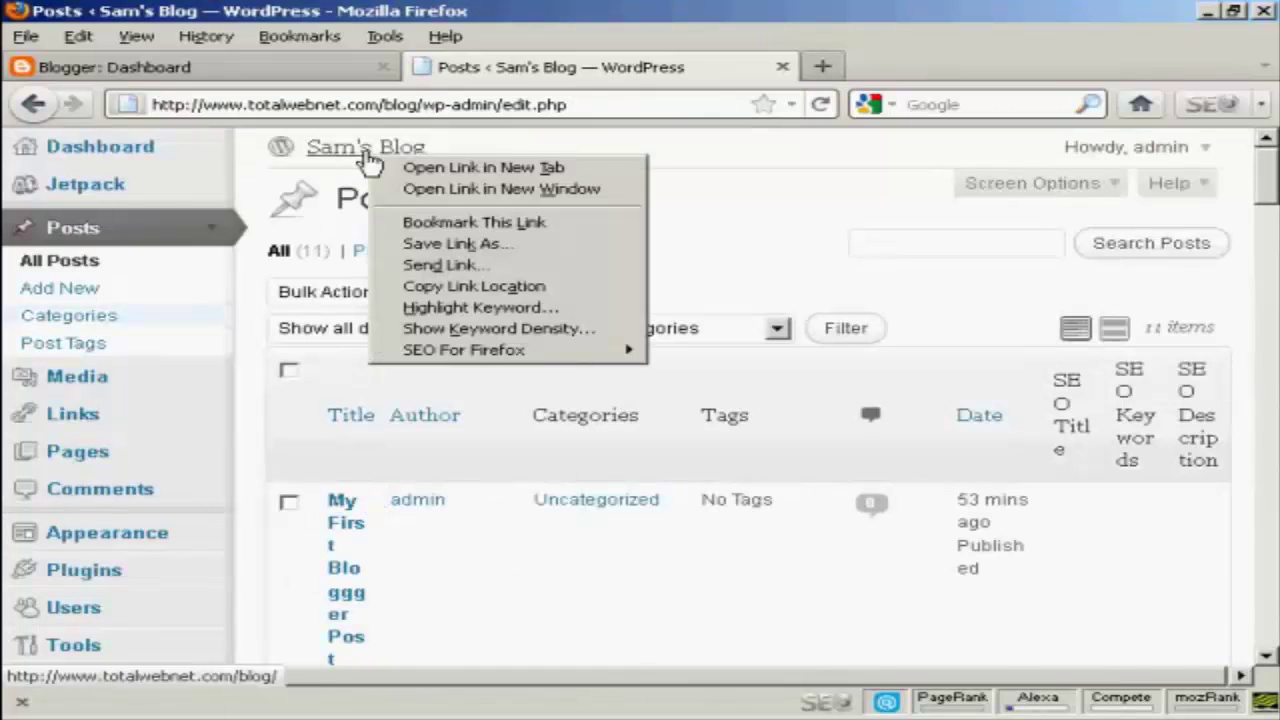
{"action": "left_click", "coordinate": [512, 168]}
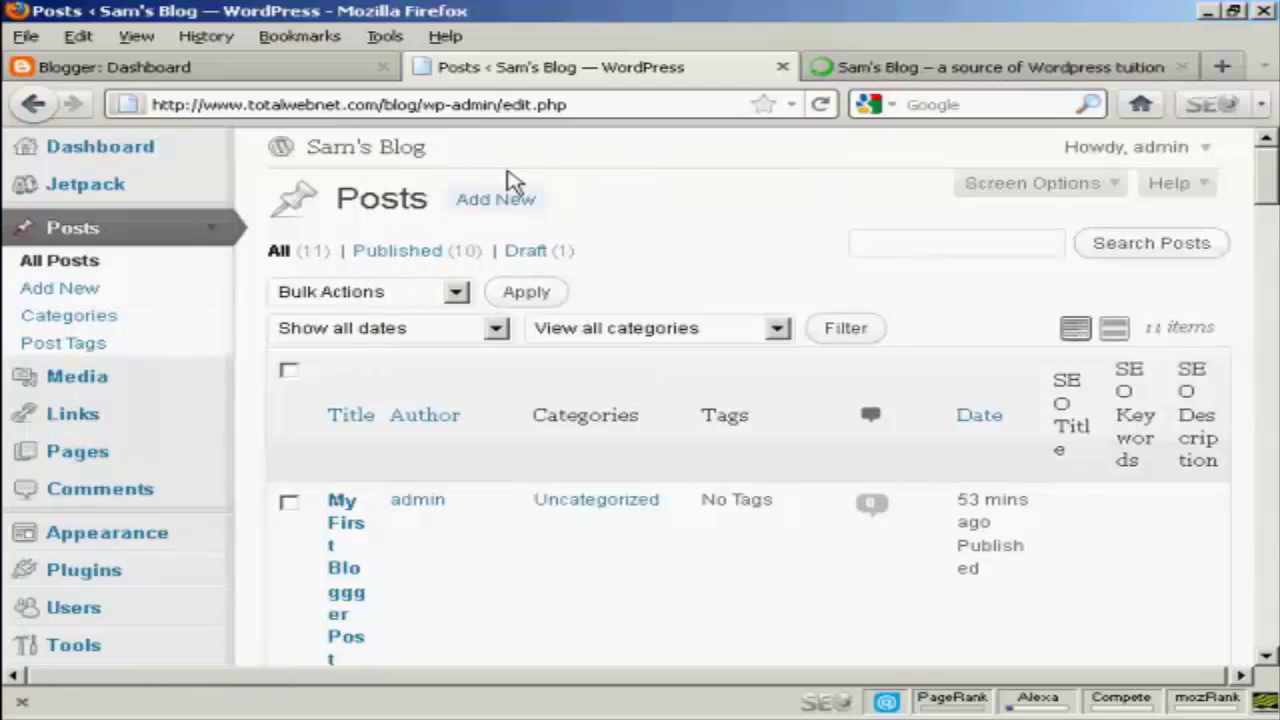
{"action": "left_click", "coordinate": [1040, 80]}
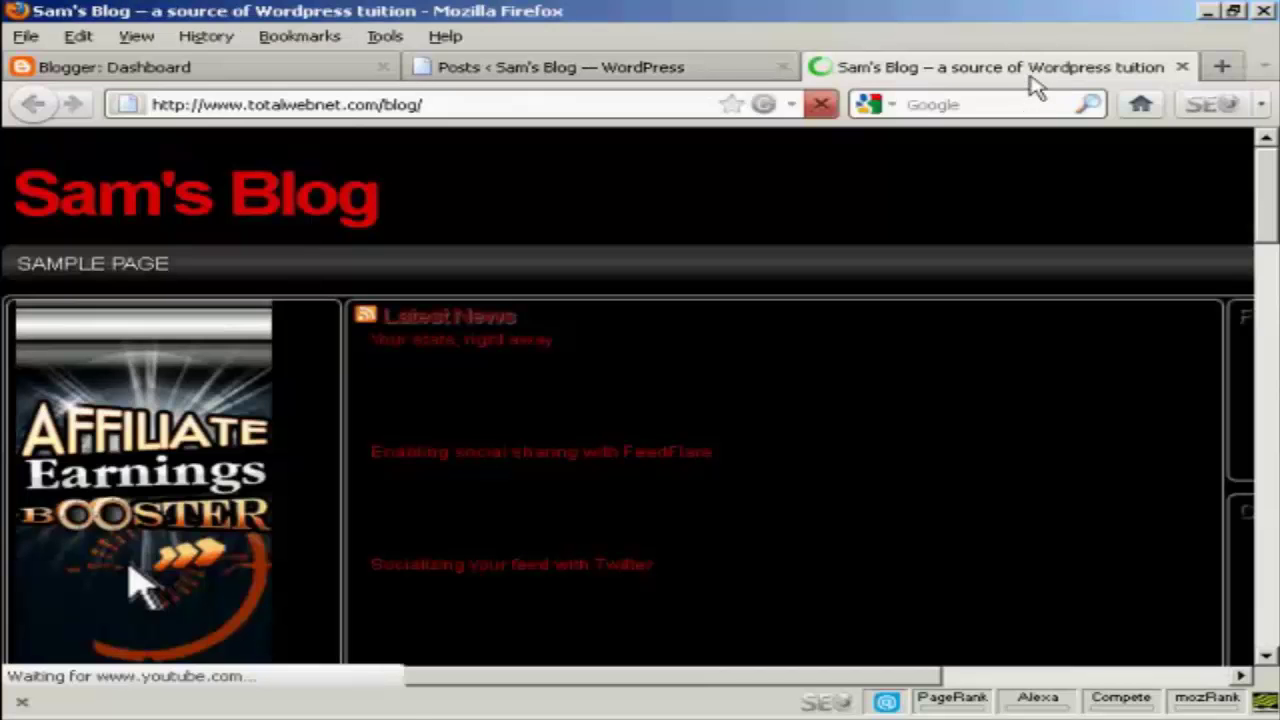
{"action": "scroll", "coordinate": [1268, 228], "scroll_direction": "down", "scroll_amount": 3}
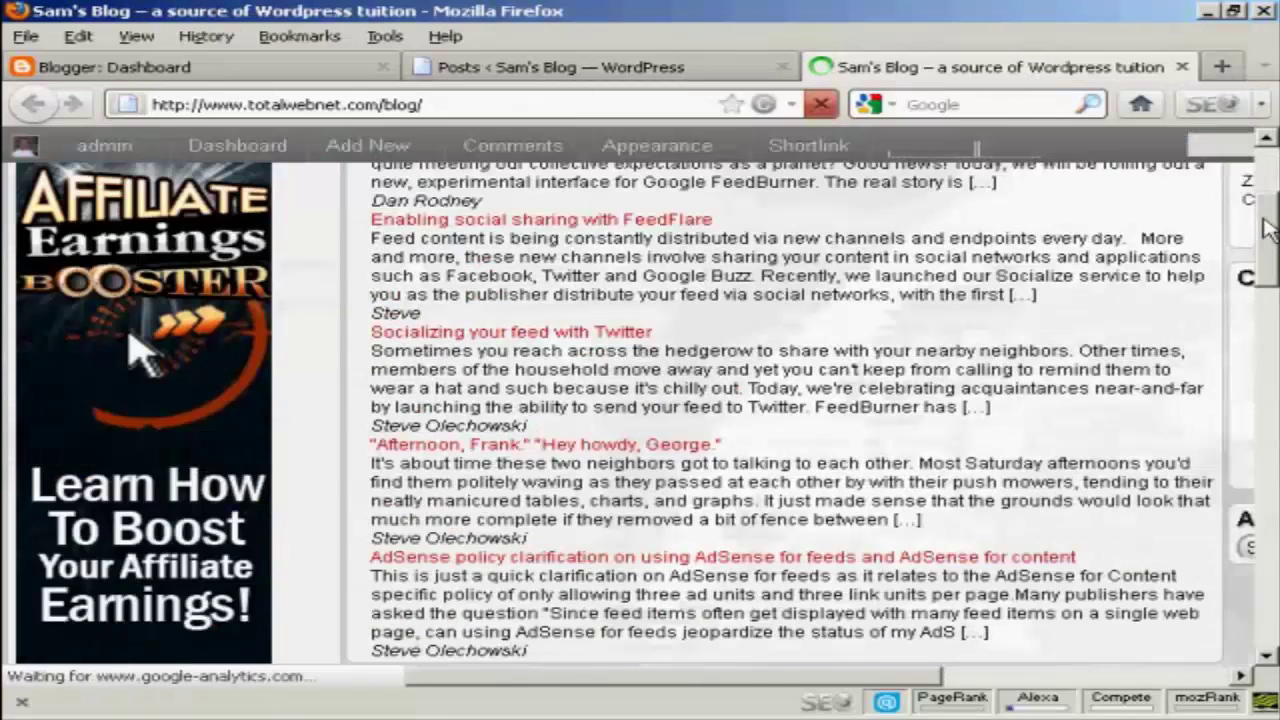
{"action": "left_click_drag", "start_coordinate": [1268, 228], "coordinate": [1270, 312]}
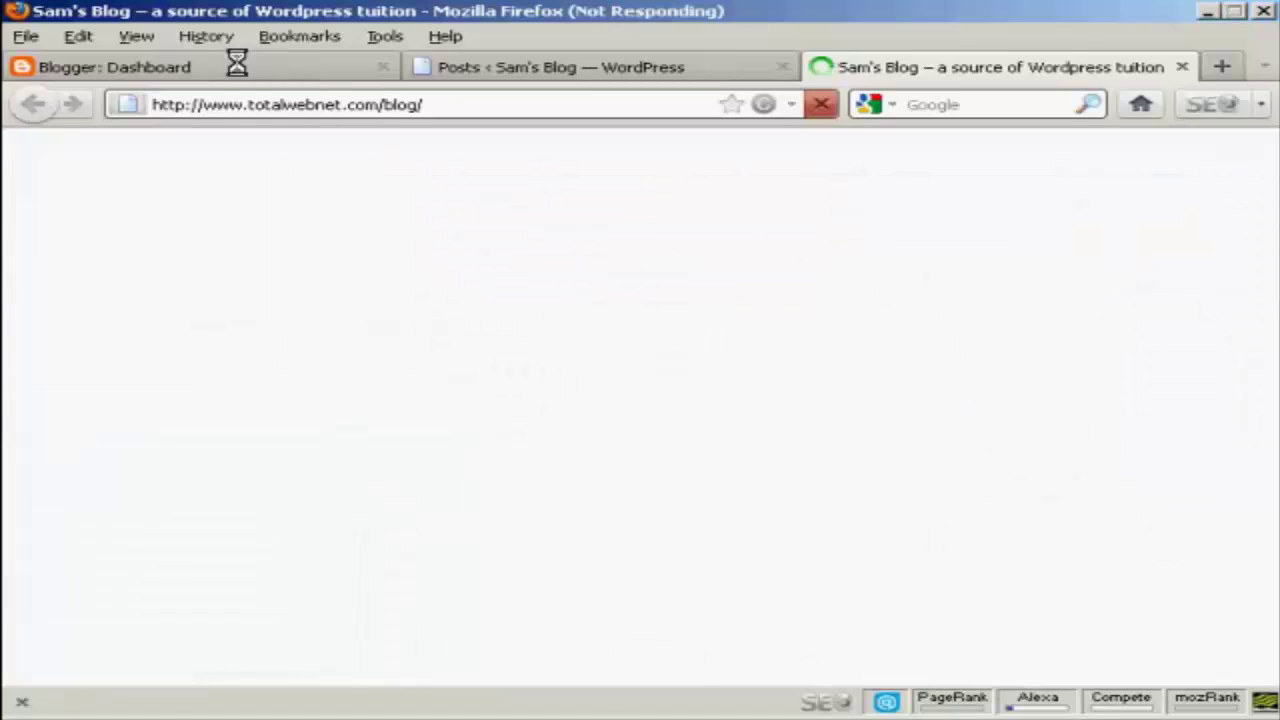
View Sam's Blogger Blog's public page, then return to the WordPress front page to compare
{"action": "left_click", "coordinate": [236, 63]}
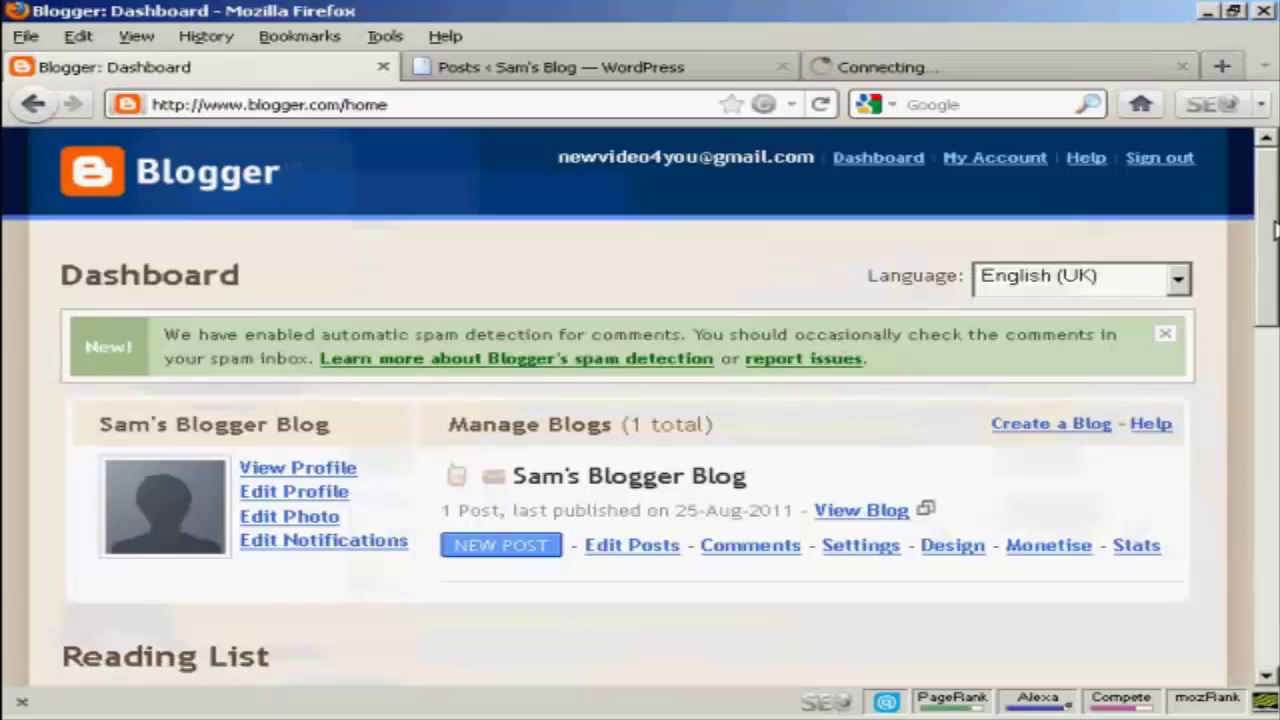
{"action": "scroll", "coordinate": [1273, 240], "scroll_direction": "down", "scroll_amount": 2}
{"action": "scroll", "coordinate": [1273, 240], "scroll_direction": "down", "scroll_amount": 4}
{"action": "scroll", "coordinate": [1276, 193], "scroll_direction": "up", "scroll_amount": 6}
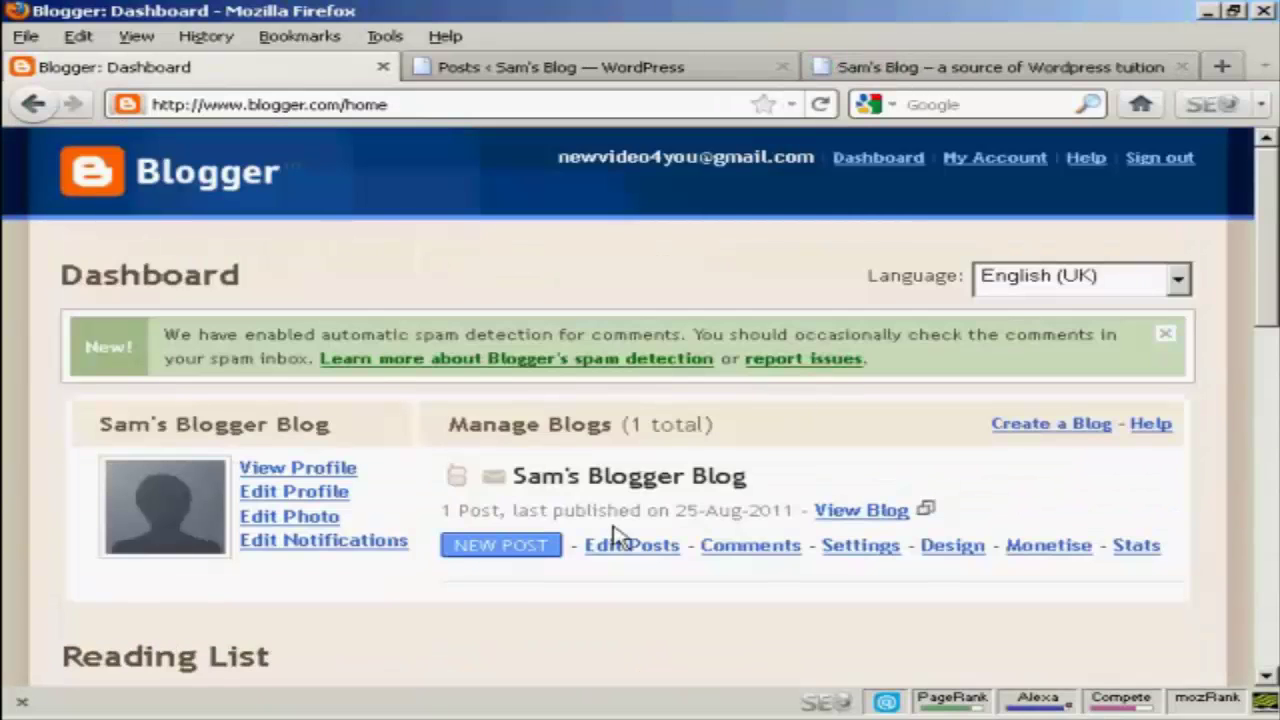
{"action": "left_click", "coordinate": [876, 512]}
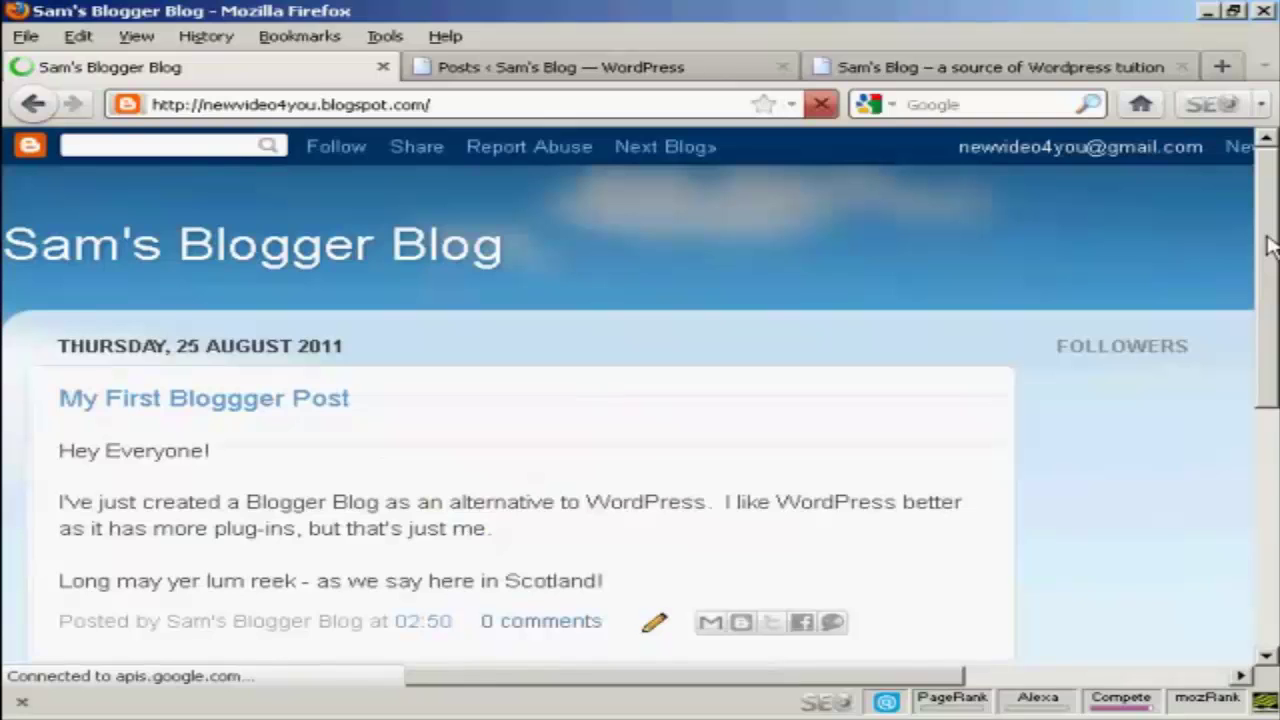
{"action": "scroll", "coordinate": [1268, 260], "scroll_direction": "down", "scroll_amount": 1}
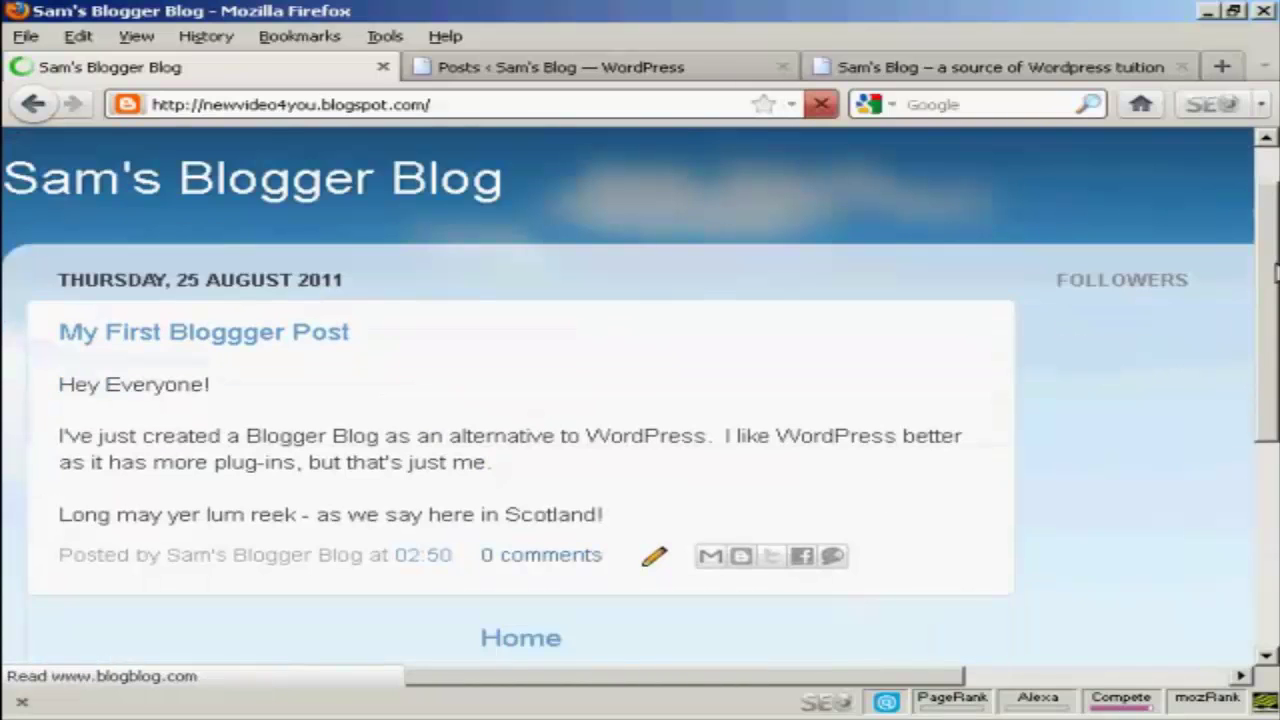
{"action": "scroll", "coordinate": [1226, 160], "scroll_direction": "up", "scroll_amount": 1}
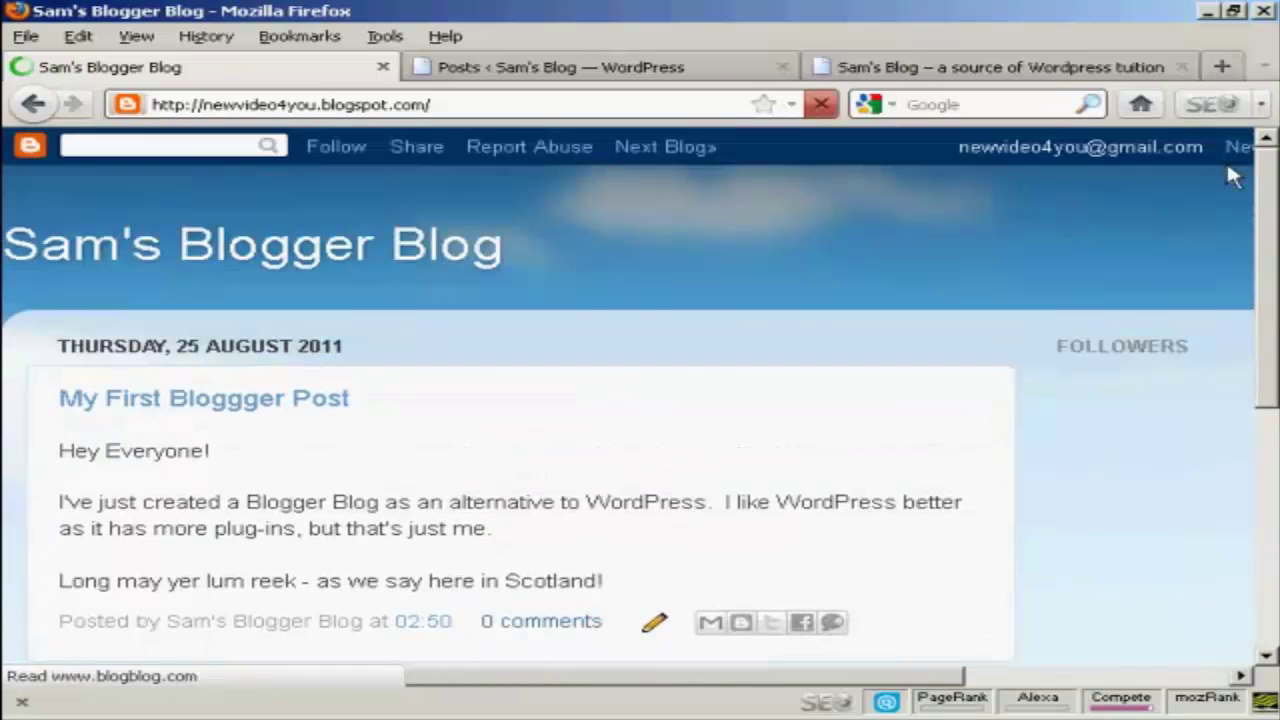
{"action": "left_click", "coordinate": [915, 67]}
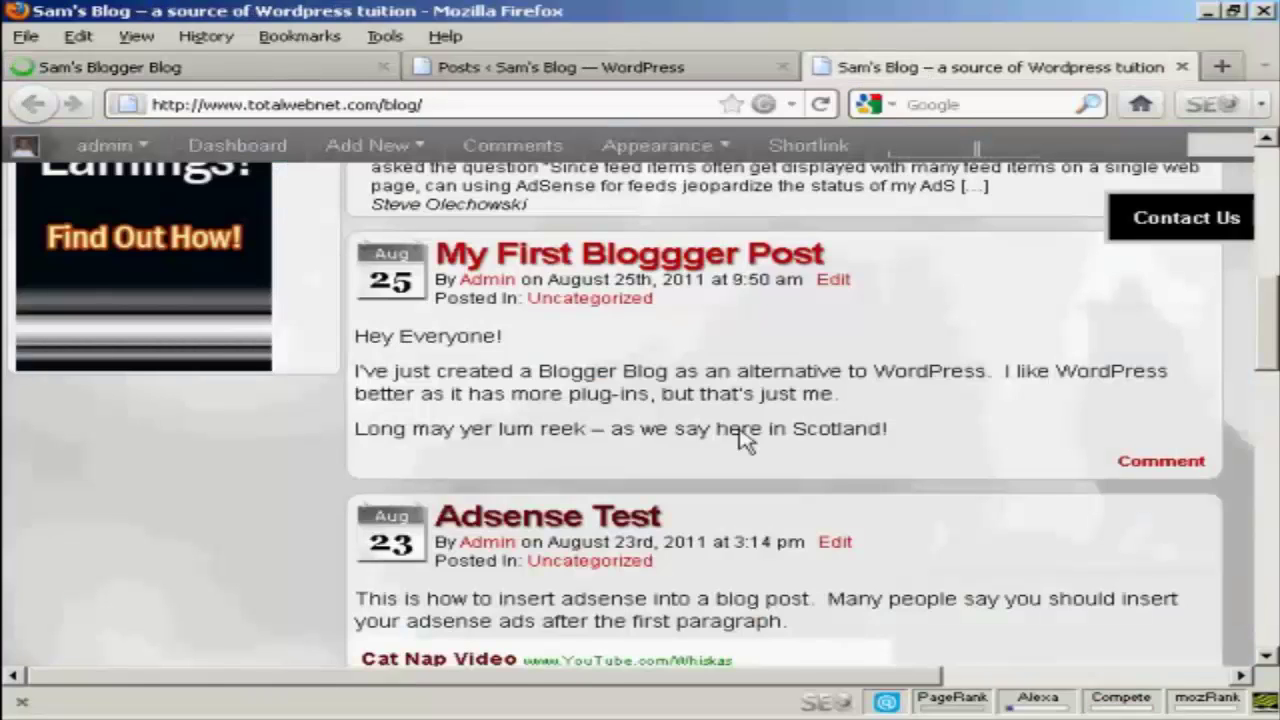